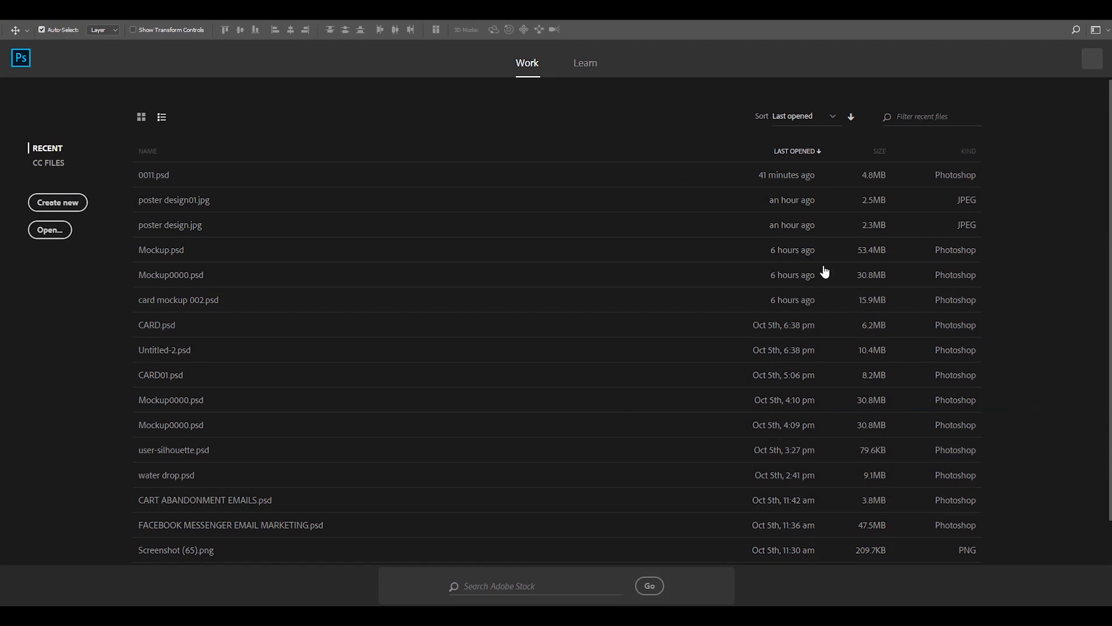
Create a 1920 × 1080 px RGB document at 72 ppi with white background contents and unlock its Background layer.
{"action": "left_click", "coordinate": [29, 14]}
{"action": "left_click", "coordinate": [70, 26]}
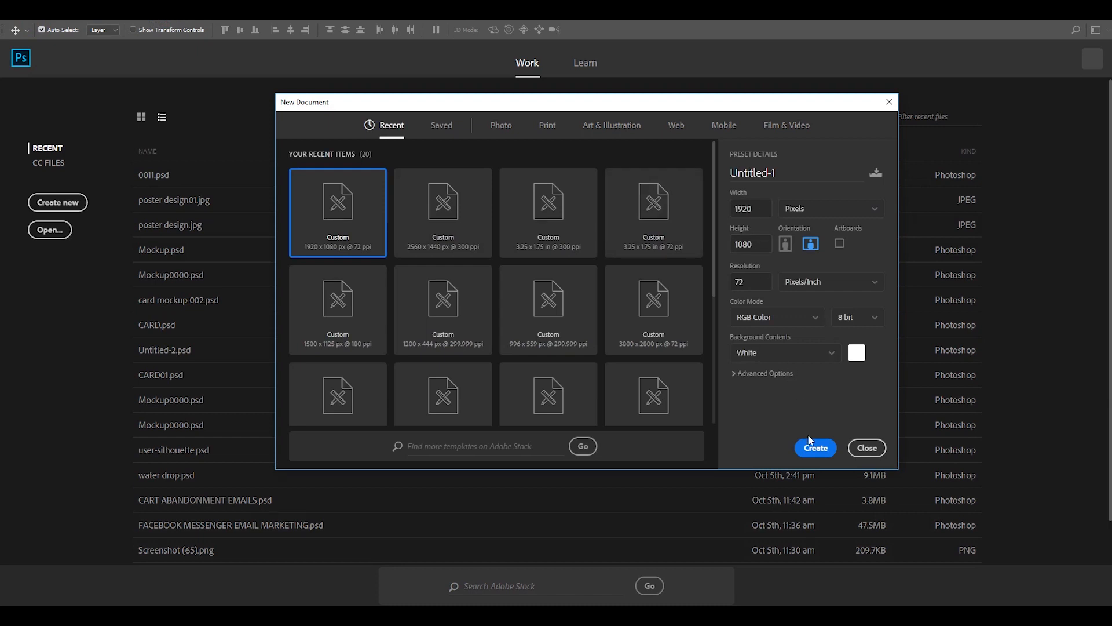
{"action": "left_click", "coordinate": [812, 450]}
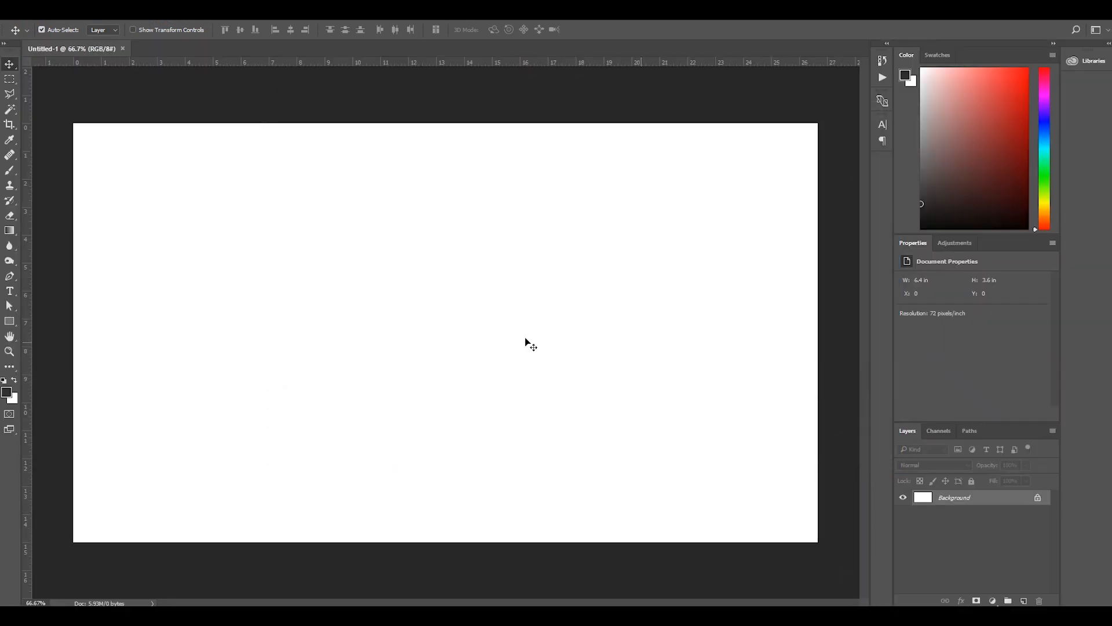
{"action": "left_click", "coordinate": [442, 324]}
{"action": "left_click", "coordinate": [1037, 497]}
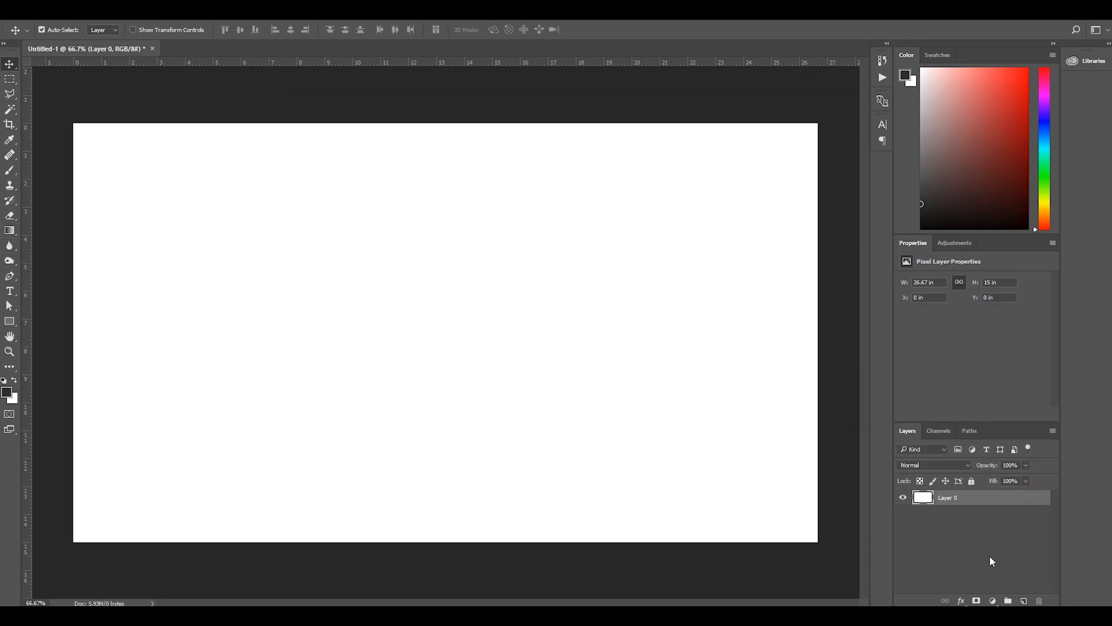
Apply a reversed radial Gradient Overlay at 41% opacity to the unlocked background layer.
{"action": "double_click", "coordinate": [994, 500]}
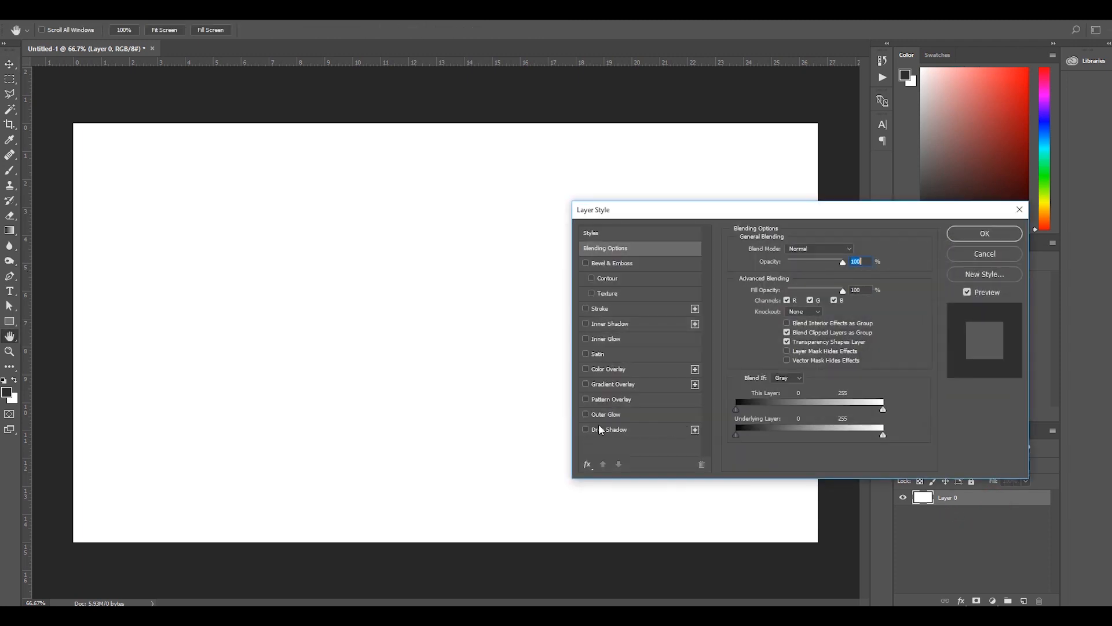
{"action": "left_click", "coordinate": [609, 383]}
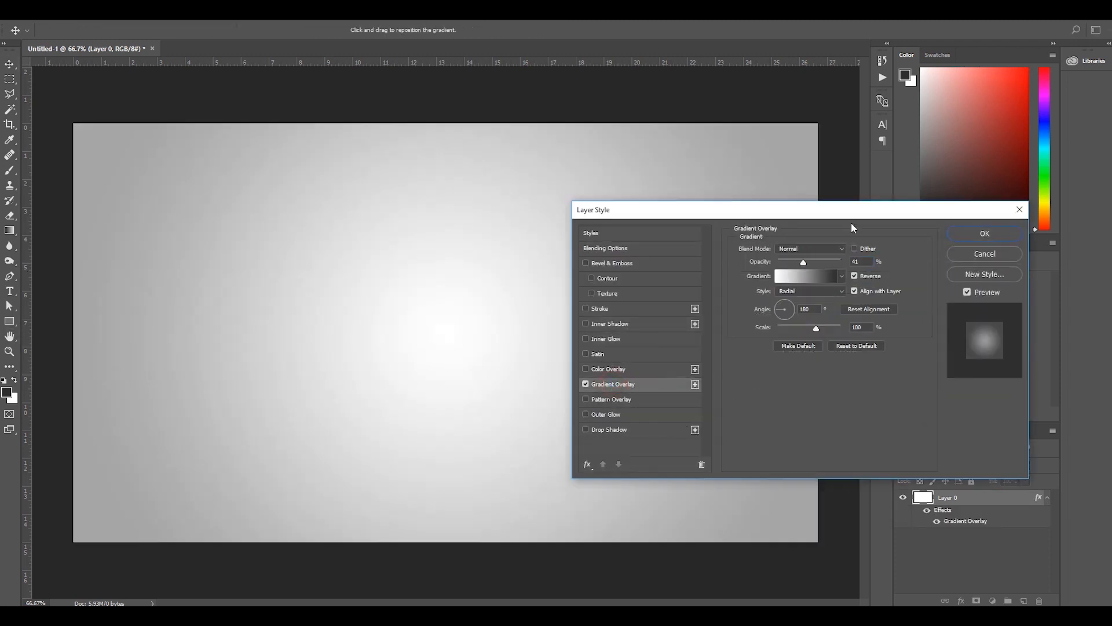
{"action": "left_click", "coordinate": [811, 292]}
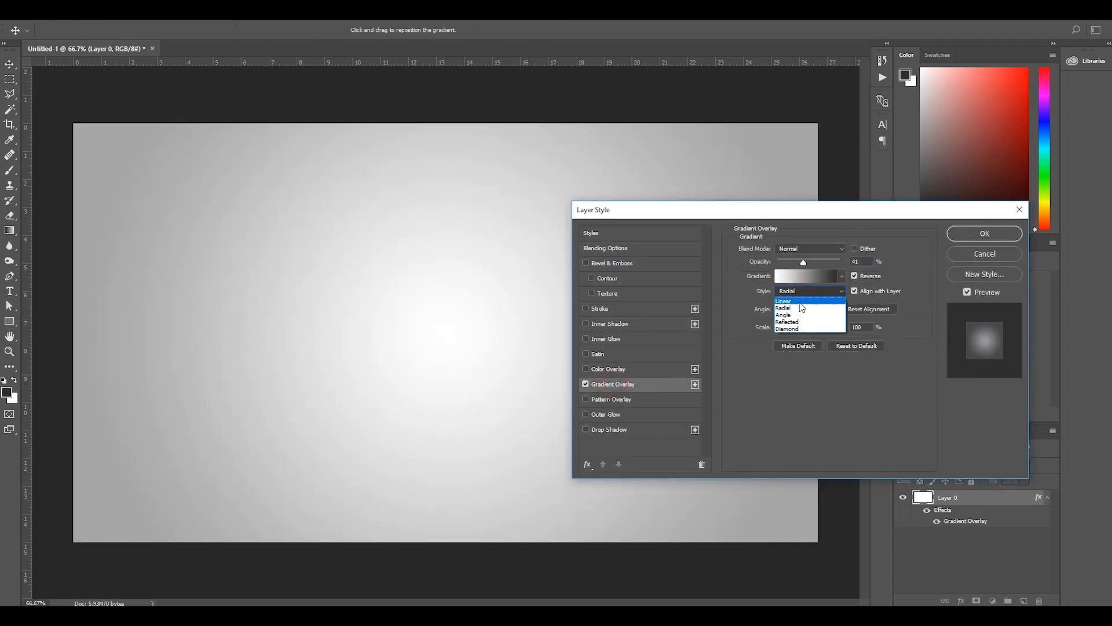
{"action": "left_click", "coordinate": [800, 309]}
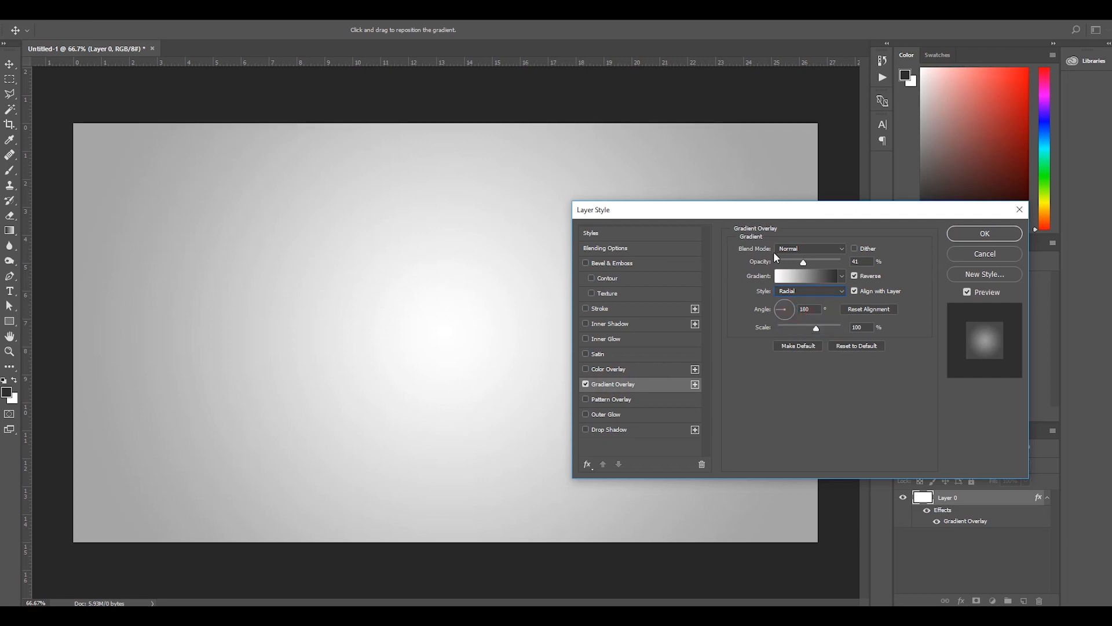
{"action": "mouse_move", "coordinate": [756, 215]}
{"action": "left_mouse_down"}
{"action": "mouse_move", "coordinate": [918, 216]}
{"action": "mouse_move", "coordinate": [763, 218]}
{"action": "left_mouse_up"}
{"action": "left_click", "coordinate": [986, 237]}
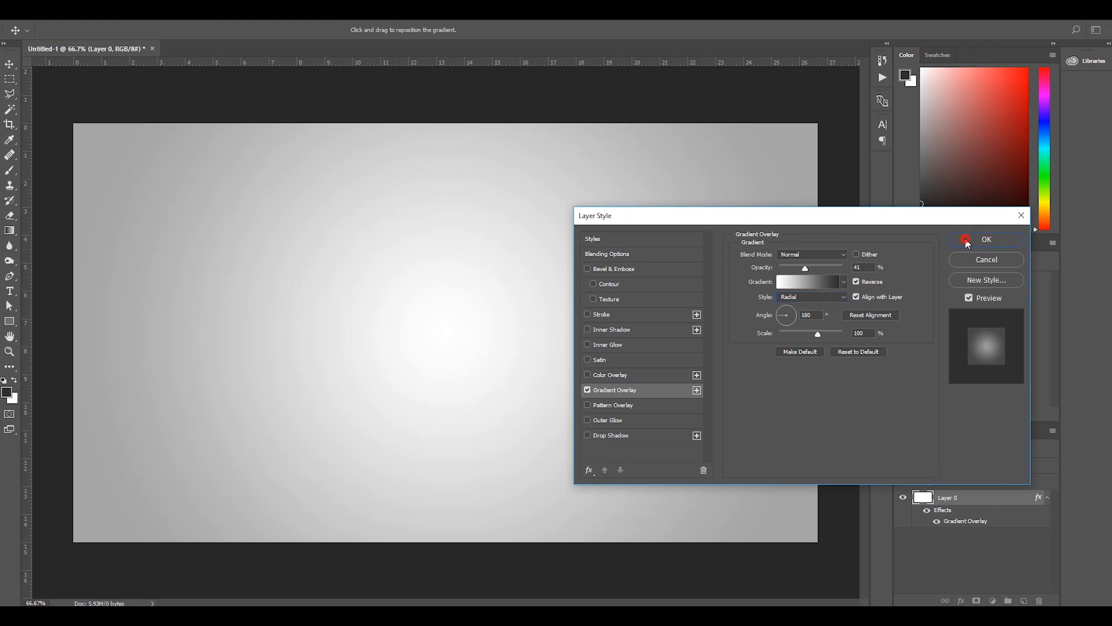
Add the text "ART" on the canvas as a new type layer, left of the centre.
{"action": "scroll", "coordinate": [808, 329], "scroll_direction": "down", "scroll_amount": 1}
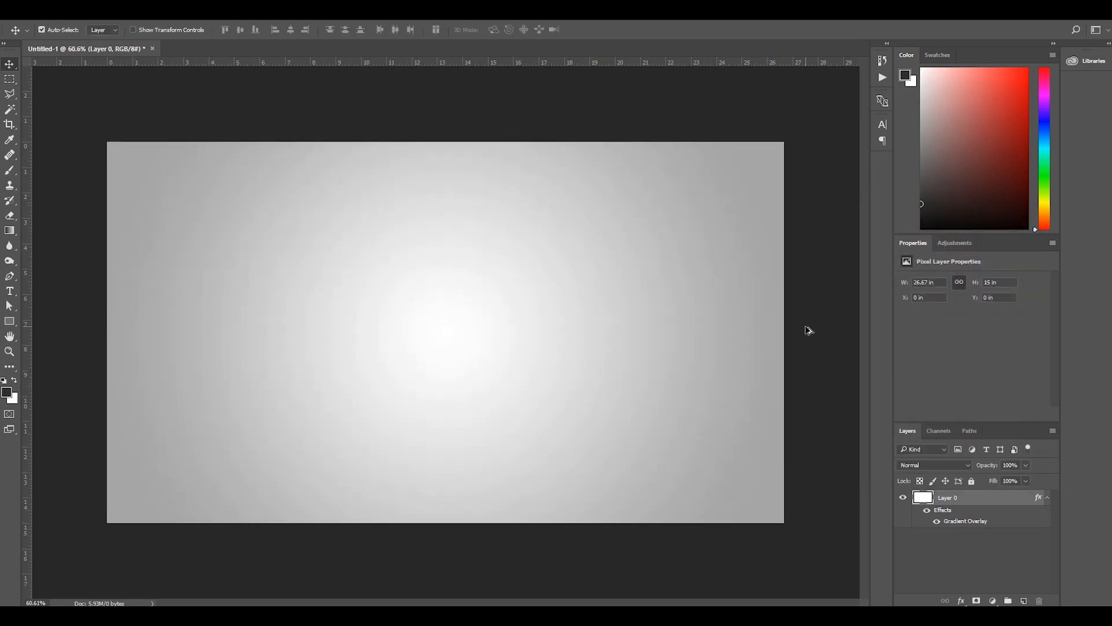
{"action": "left_click", "coordinate": [10, 292]}
{"action": "left_click", "coordinate": [283, 318]}
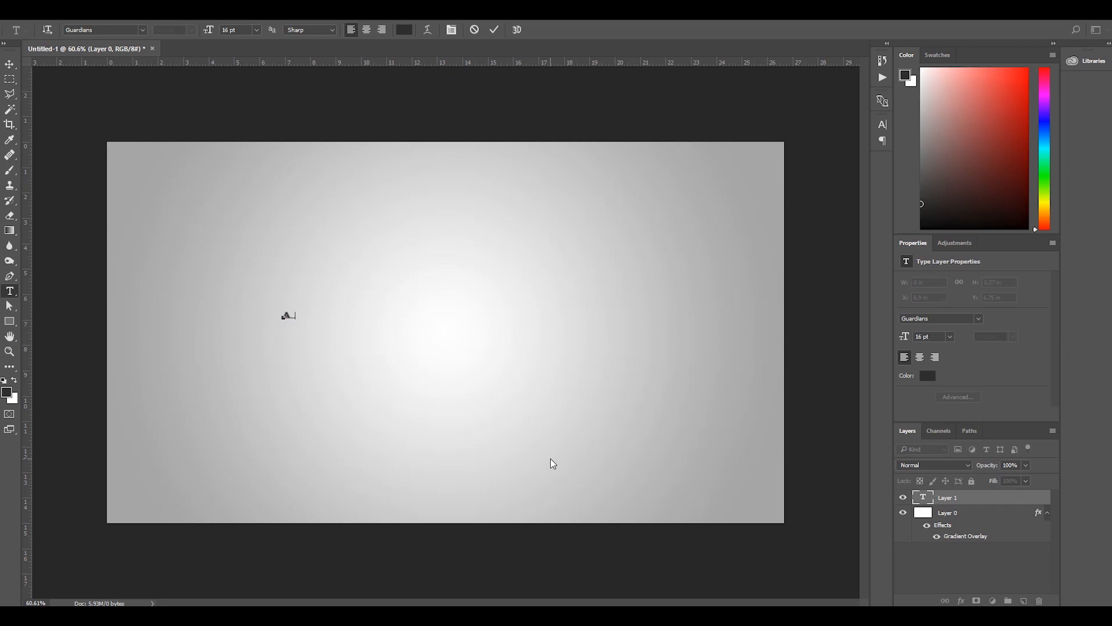
{"action": "left_click", "coordinate": [9, 64]}
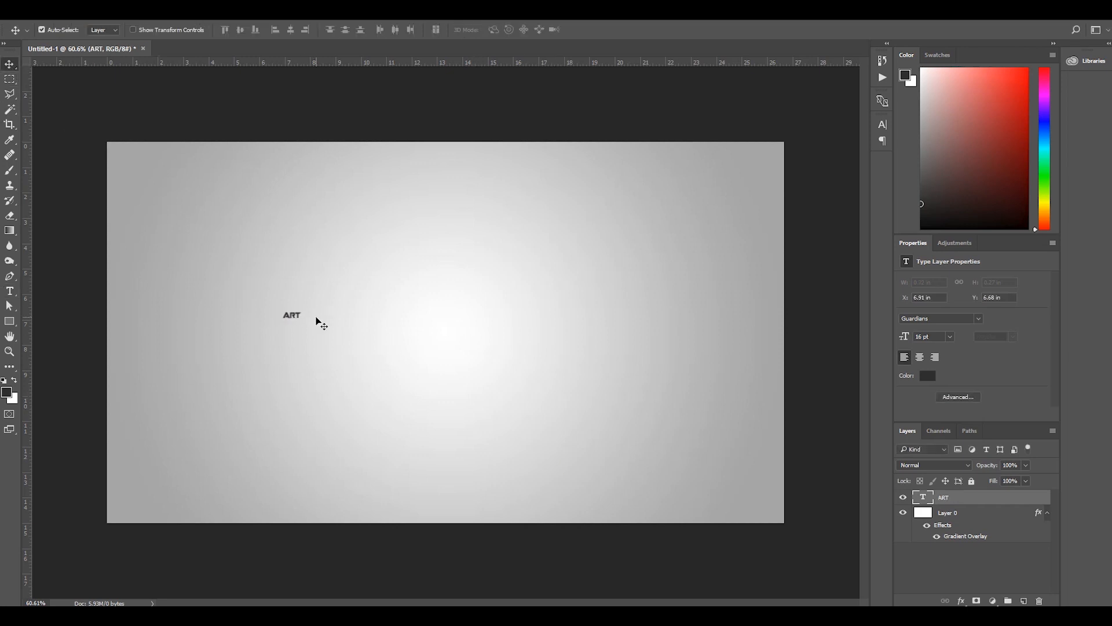
Scale the ART text up to about 295 pt and move it up to the middle of the canvas.
{"action": "key", "text": "ctrl+t"}
{"action": "left_click_drag", "start_coordinate": [304, 321], "coordinate": [625, 441]}
{"action": "key", "text": "Return"}
{"action": "left_click_drag", "start_coordinate": [556, 388], "coordinate": [557, 354]}
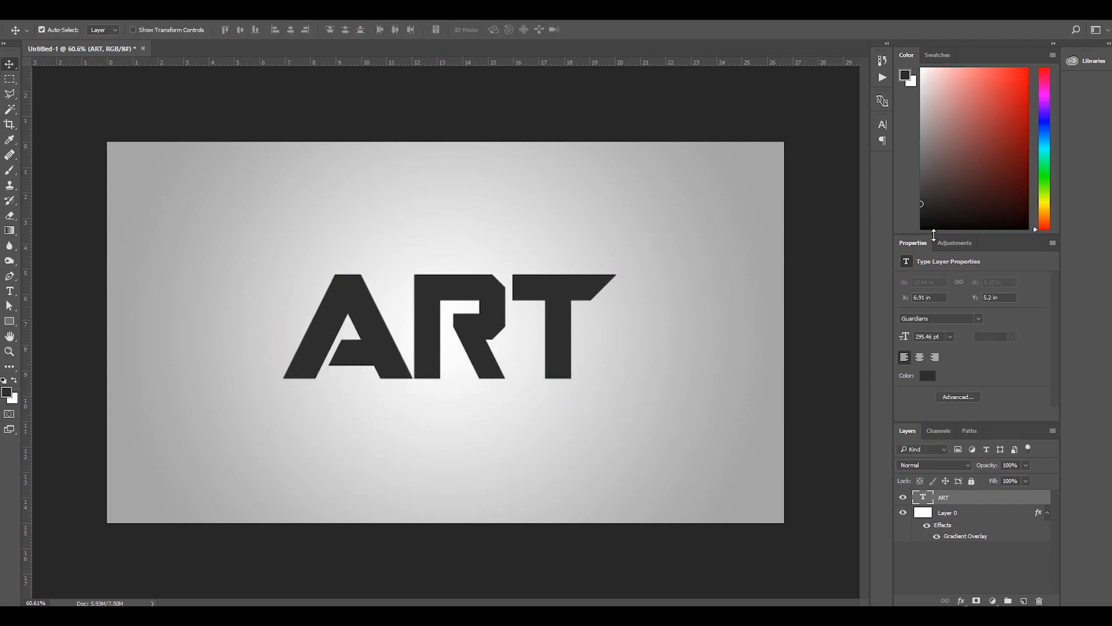
Change the ART text's font to Impact and shift the text towards the canvas centre.
{"action": "left_click", "coordinate": [883, 124]}
{"action": "left_click", "coordinate": [801, 140]}
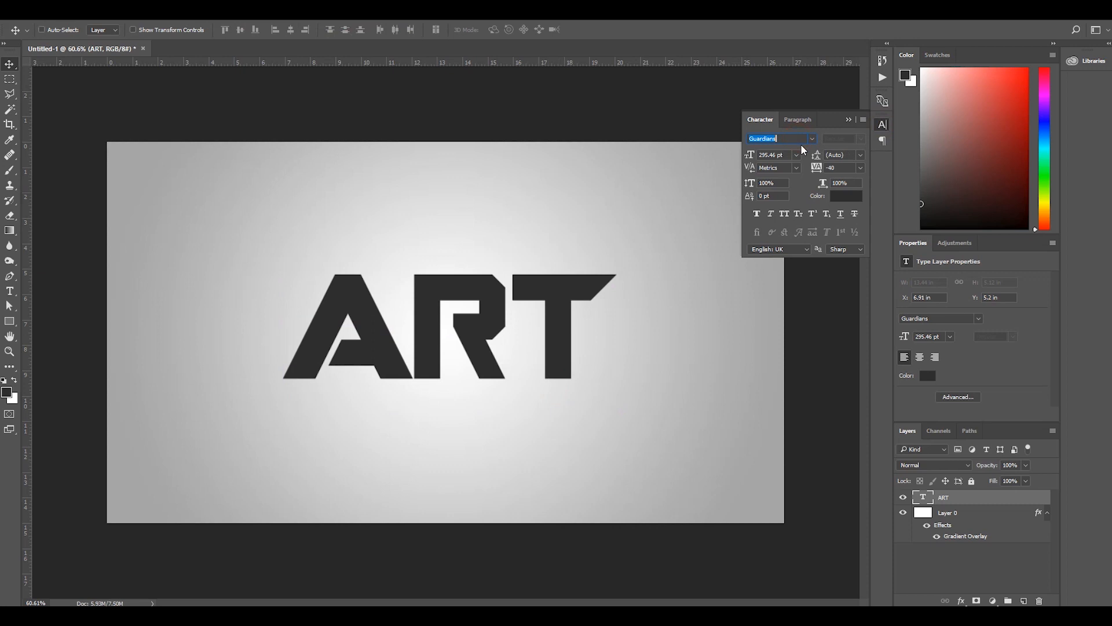
{"action": "type", "text": "IM"}
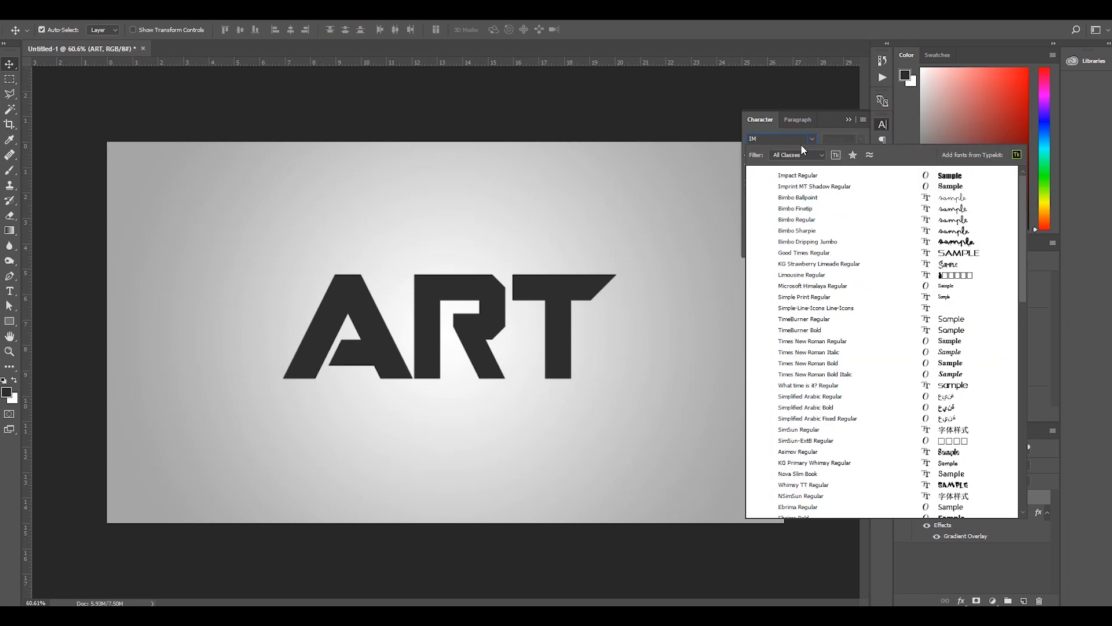
{"action": "type", "text": "PA"}
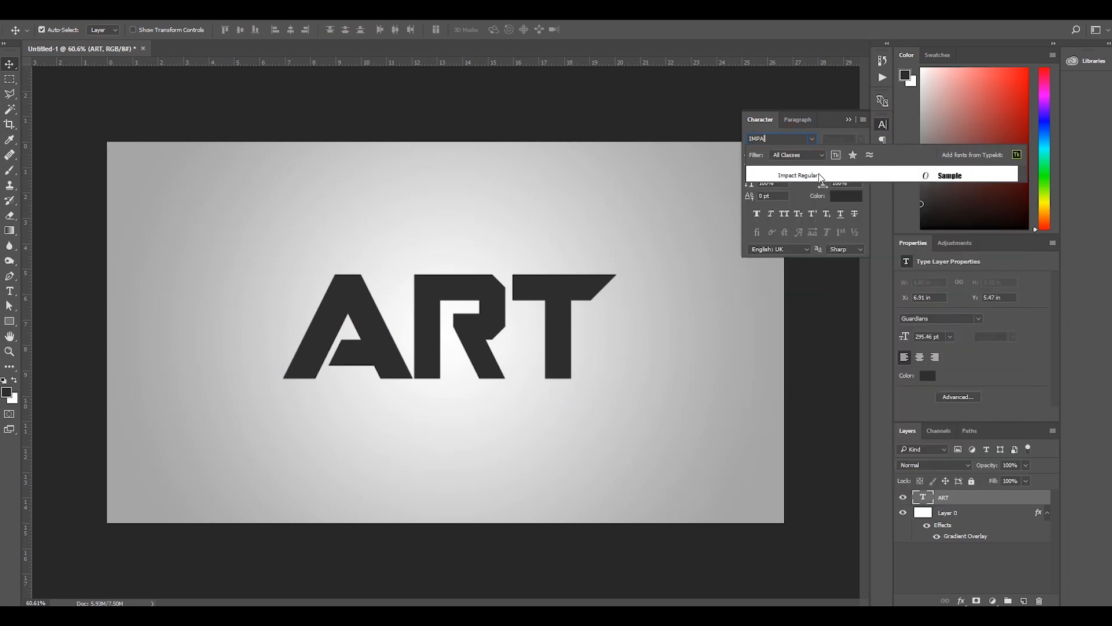
{"action": "left_click", "coordinate": [821, 176]}
{"action": "left_click_drag", "start_coordinate": [423, 311], "coordinate": [477, 313]}
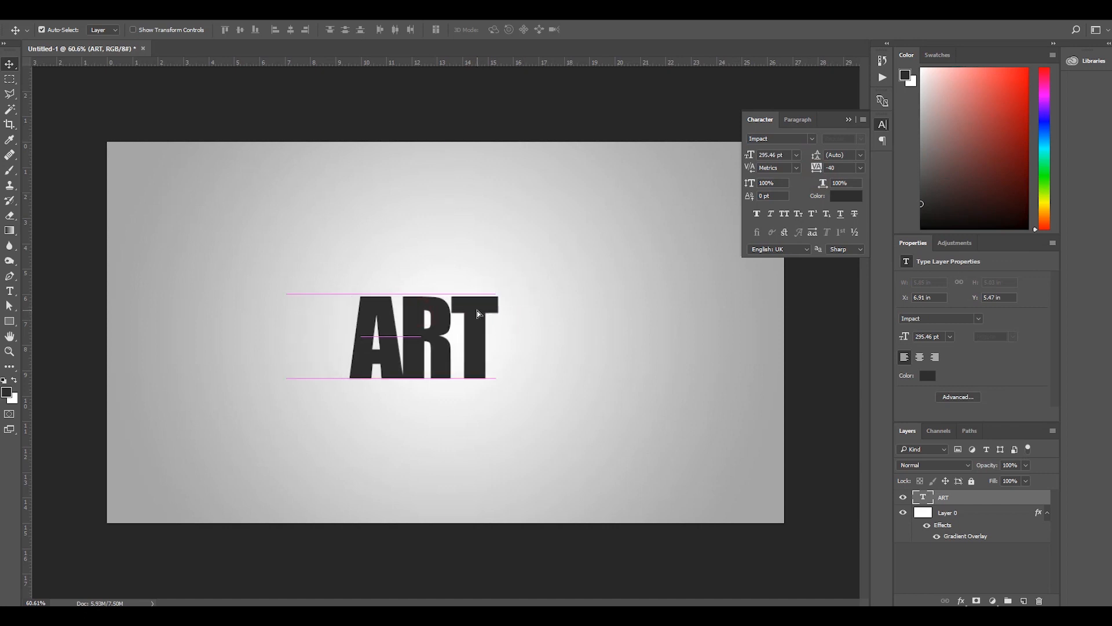
{"action": "left_click", "coordinate": [848, 119]}
Enlarge the ART text to about 494 pt and position it in the centre of the canvas.
{"action": "key", "text": "ctrl+t"}
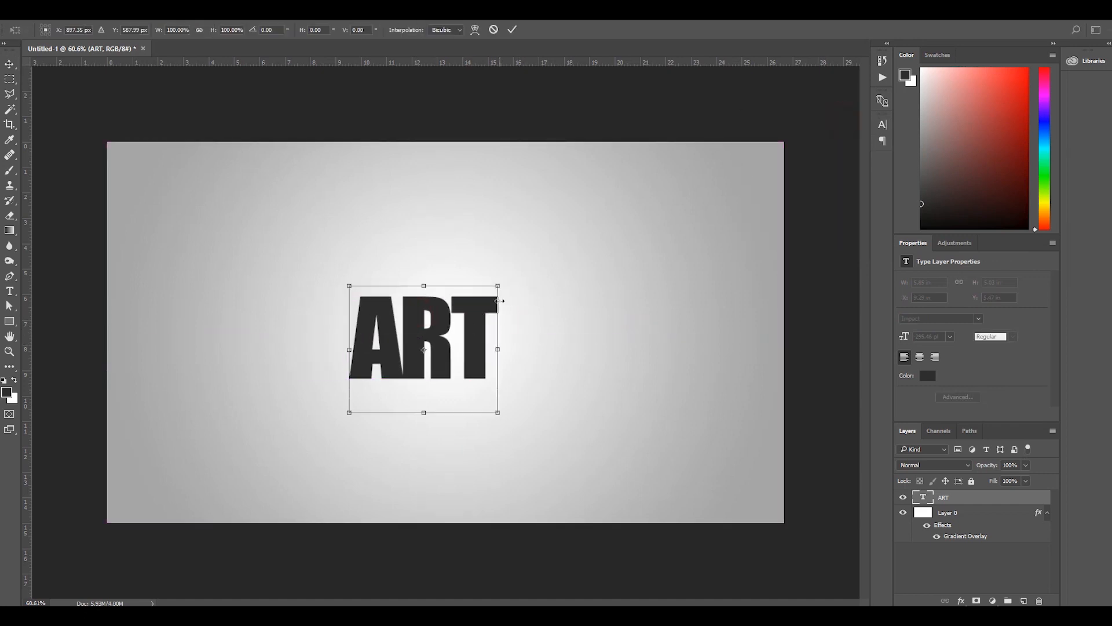
{"action": "left_click_drag", "start_coordinate": [498, 286], "coordinate": [597, 199]}
{"action": "mouse_move", "coordinate": [536, 323]}
{"action": "left_mouse_down"}
{"action": "mouse_move", "coordinate": [529, 307]}
{"action": "mouse_move", "coordinate": [529, 332]}
{"action": "left_mouse_up"}
{"action": "key", "text": "Return"}
Set the ART text's tracking to 10 and nudge the word slightly left to recentre it.
{"action": "left_click", "coordinate": [883, 124]}
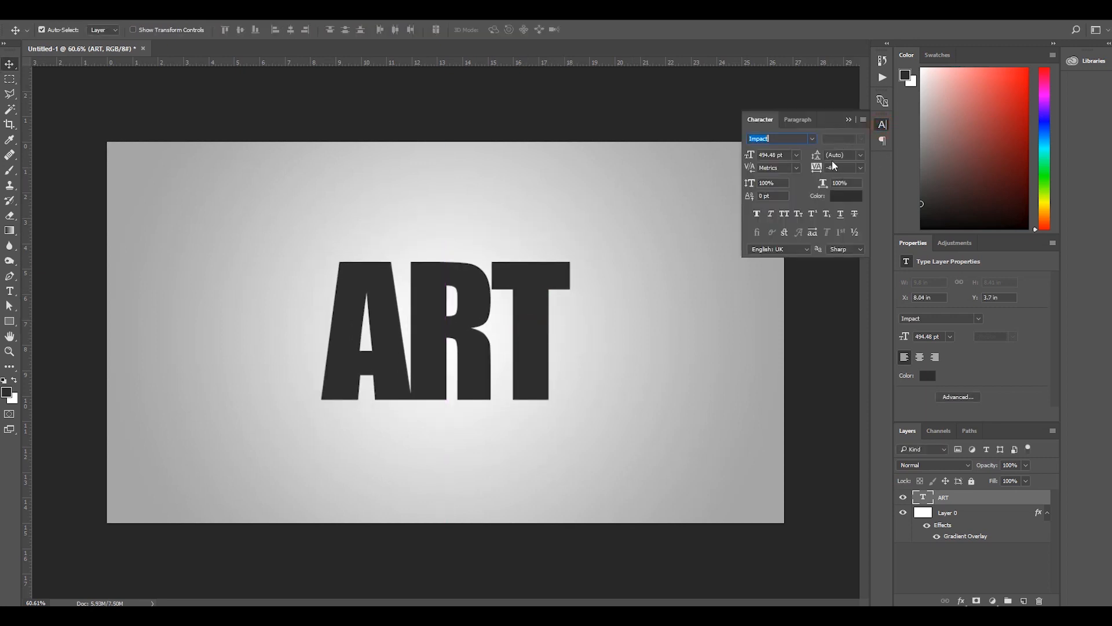
{"action": "left_click_drag", "start_coordinate": [817, 170], "coordinate": [840, 168]}
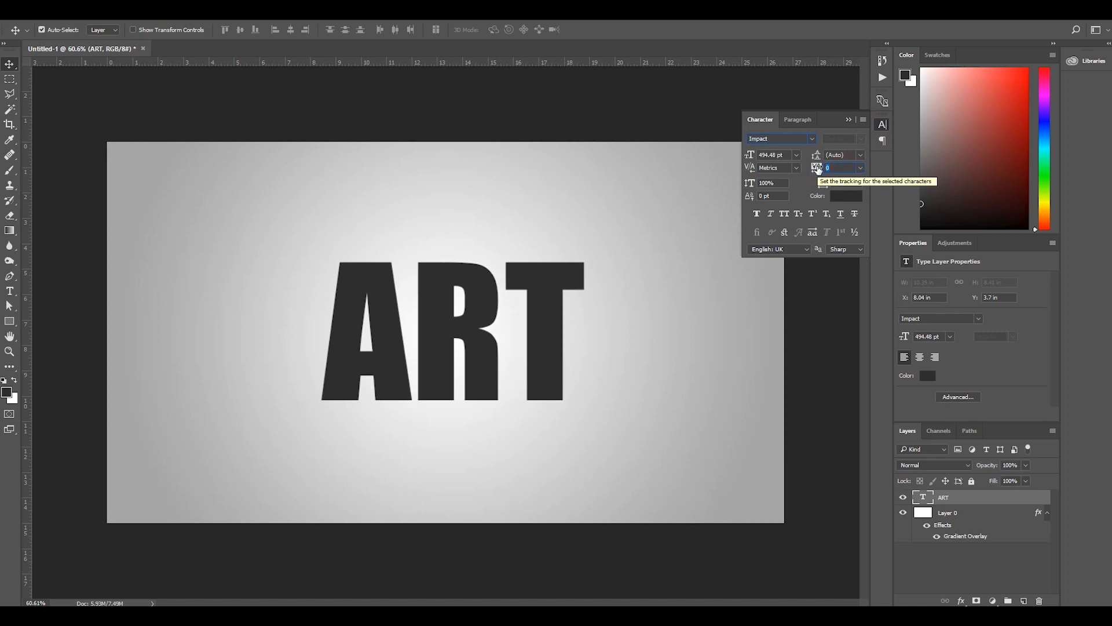
{"action": "type", "text": "10"}
{"action": "key", "text": "Return"}
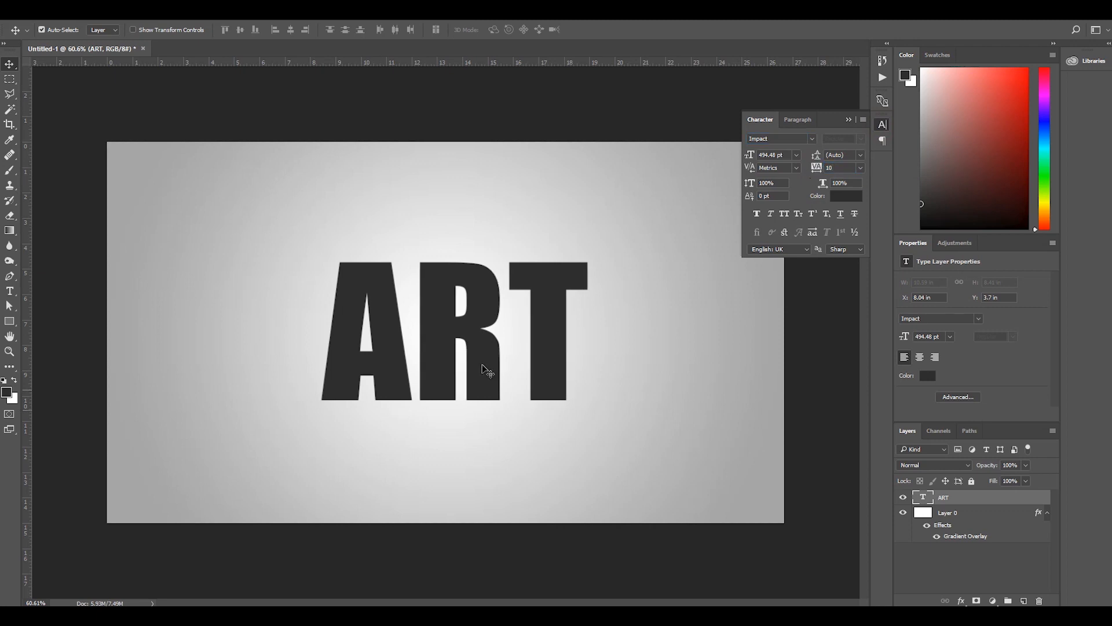
{"action": "left_click", "coordinate": [849, 120]}
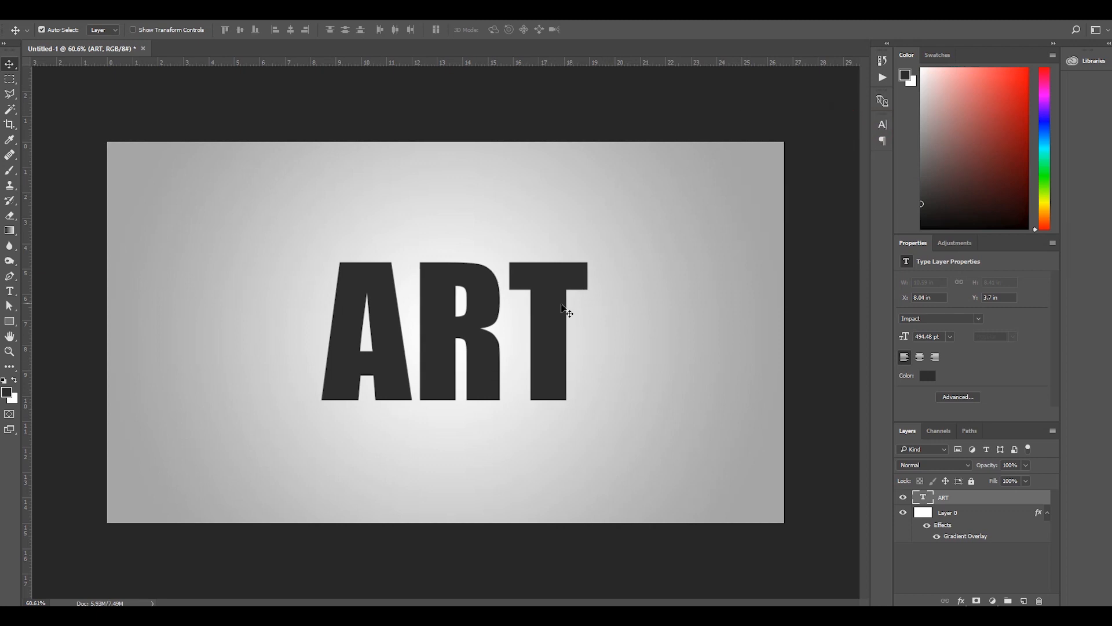
{"action": "left_click_drag", "start_coordinate": [557, 307], "coordinate": [551, 307]}
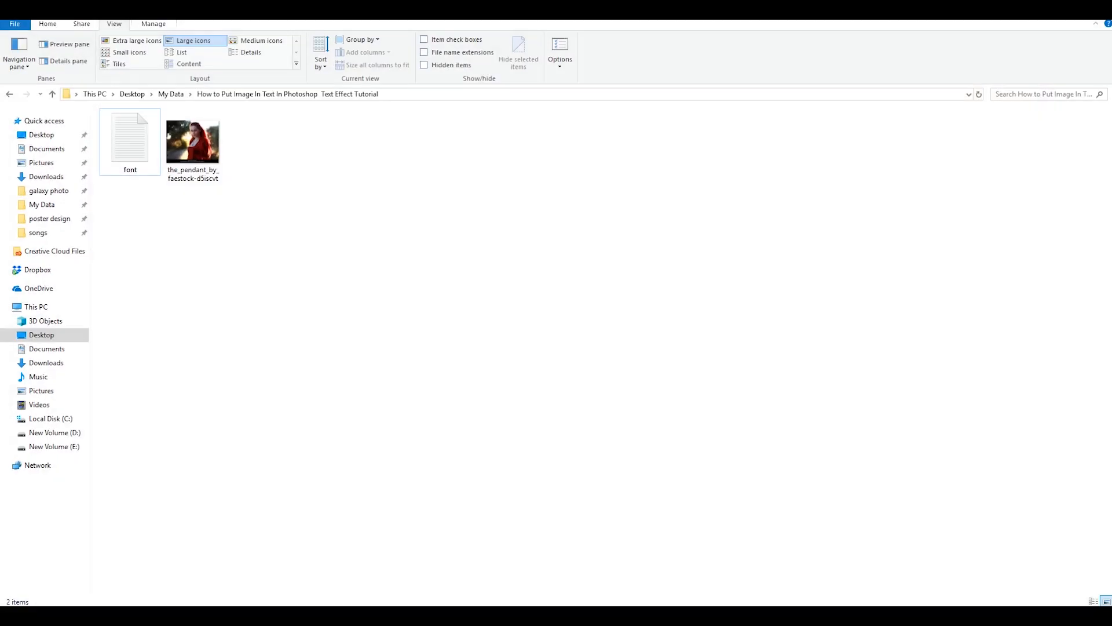
Place the image the_pendant_by_faestock-d5iscvt from its File Explorer folder into the document above the ART layer.
{"action": "left_click_drag", "start_coordinate": [193, 144], "coordinate": [481, 339]}
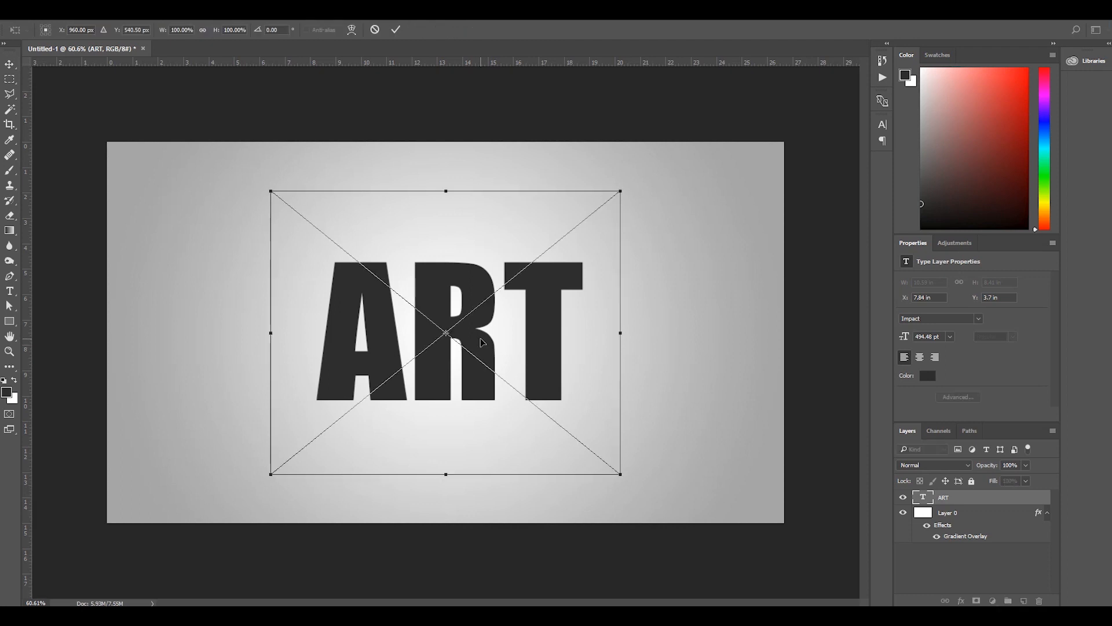
{"action": "key", "text": "Return"}
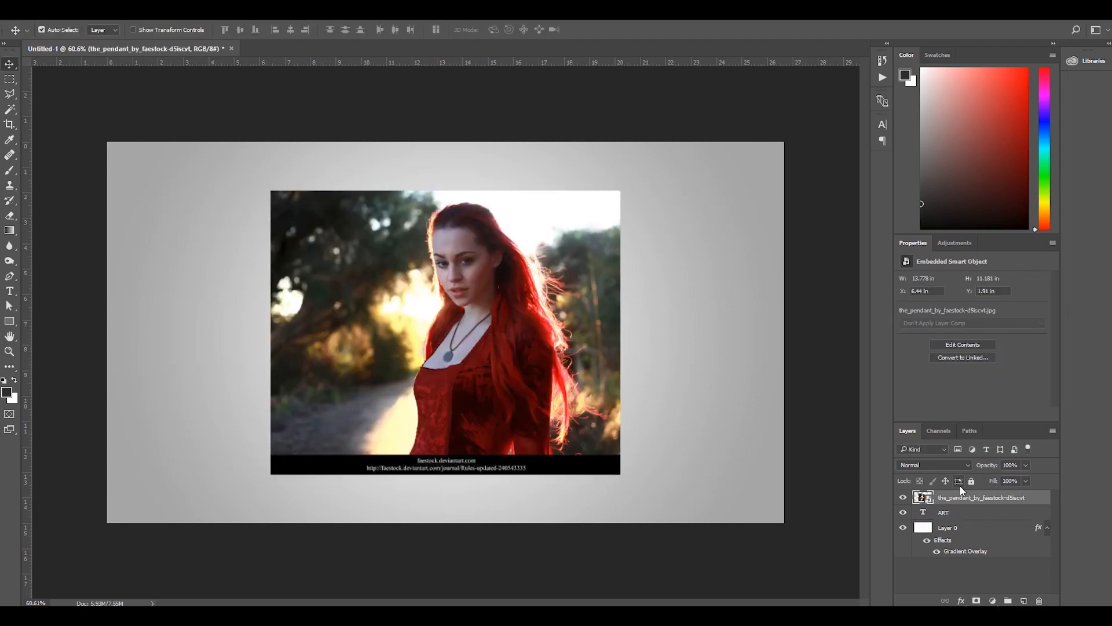
Clip the placed photo to the ART text and shift it down and right so the face sits inside the R.
{"action": "left_click_drag", "start_coordinate": [966, 498], "coordinate": [971, 501]}
{"action": "left_click", "coordinate": [971, 504], "text": "alt"}
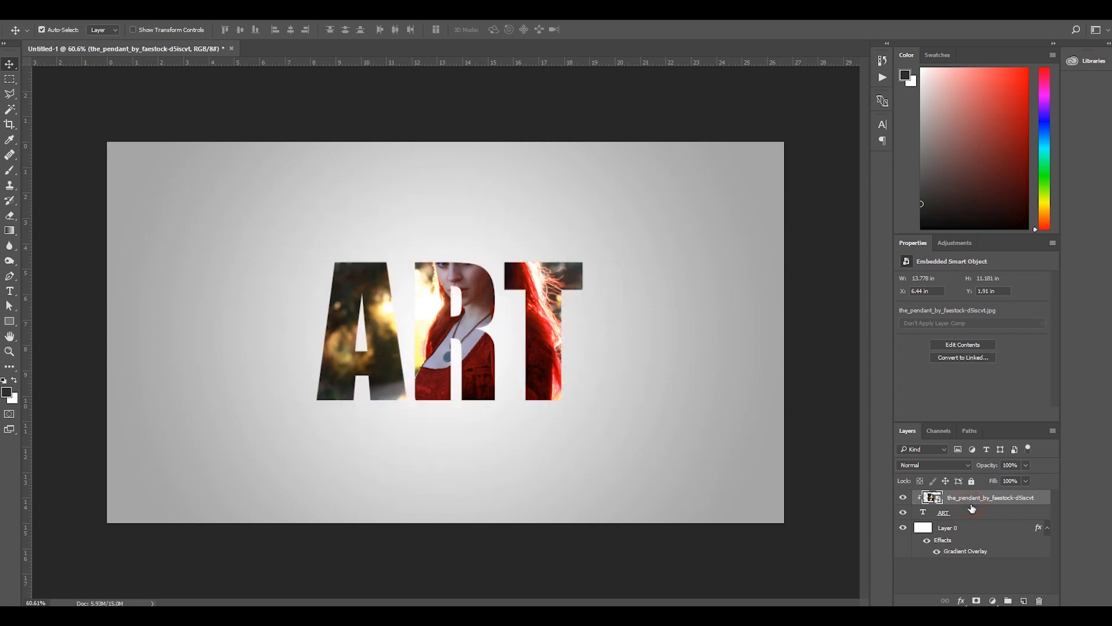
{"action": "left_click_drag", "start_coordinate": [482, 304], "coordinate": [496, 318]}
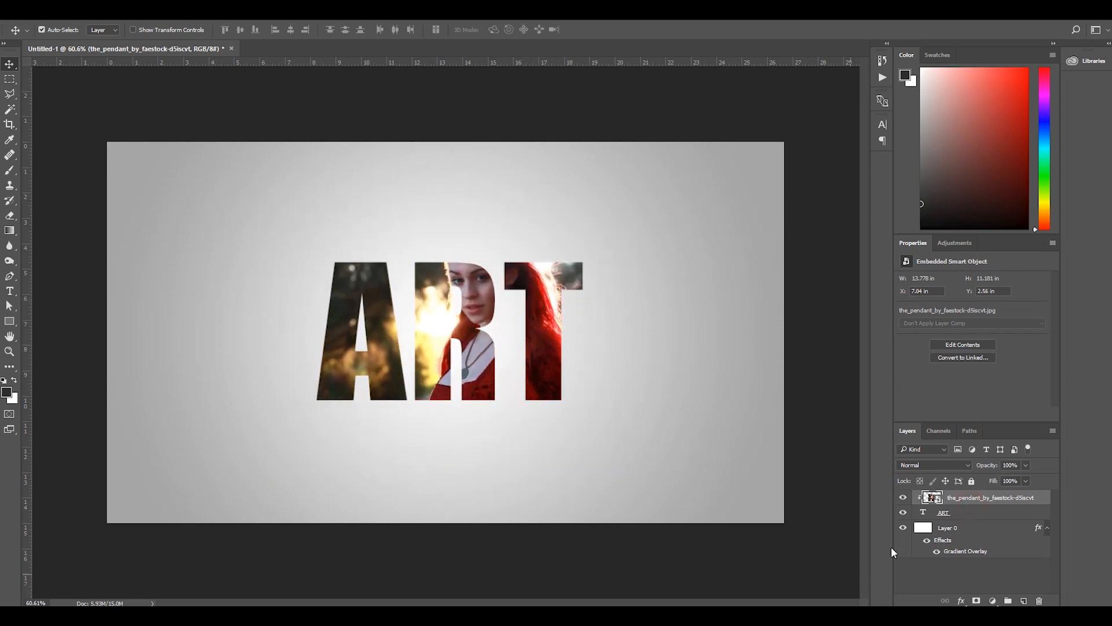
Rasterize the ART type layer.
{"action": "left_click", "coordinate": [973, 518]}
{"action": "right_click", "coordinate": [985, 512]}
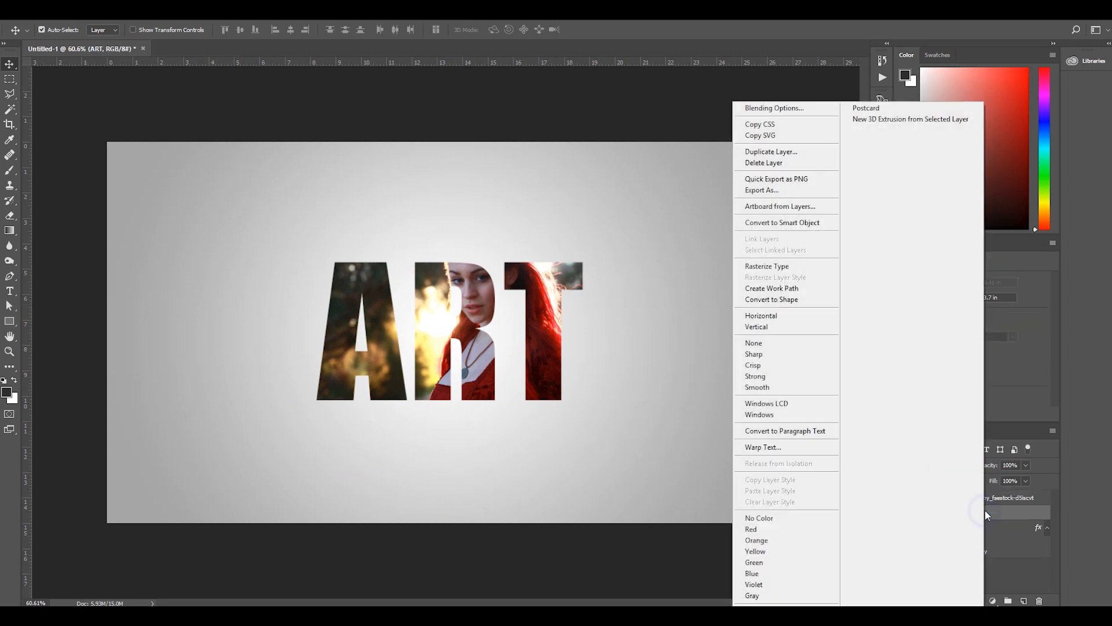
{"action": "left_click", "coordinate": [752, 266]}
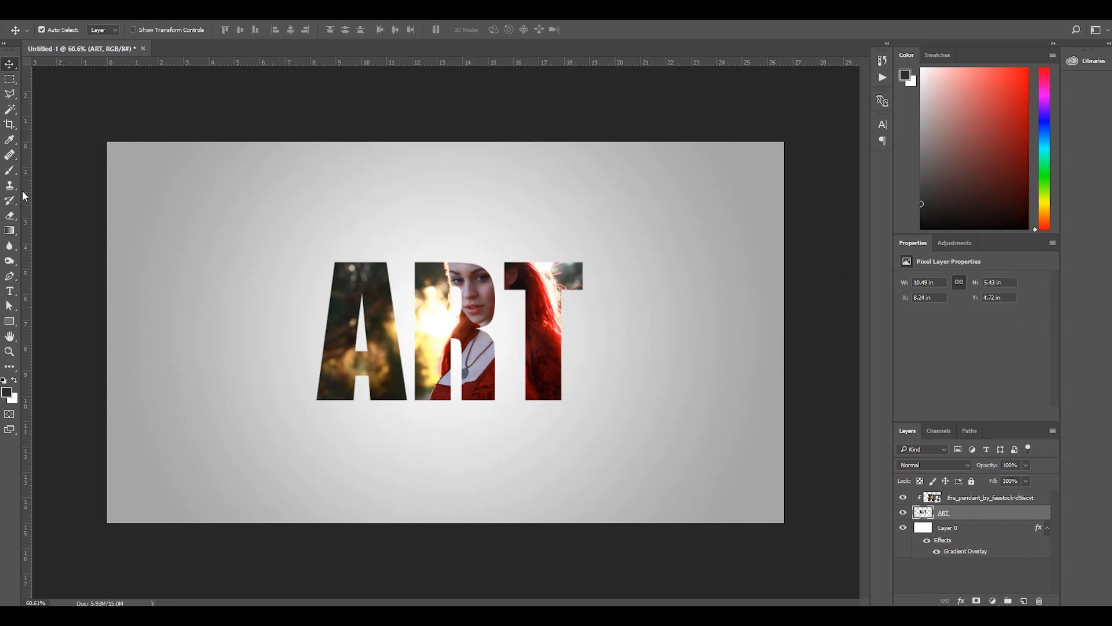
Set up the Brush tool with a 2500 px splatter preset and reduce its size to 338 px.
{"action": "left_click", "coordinate": [10, 171]}
{"action": "right_click", "coordinate": [506, 354]}
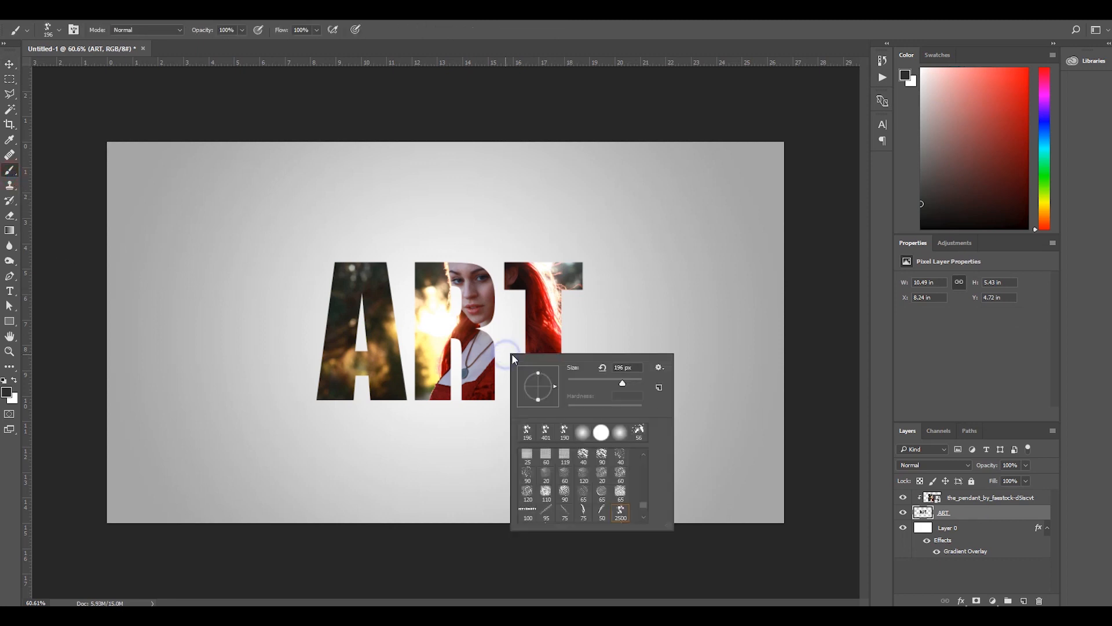
{"action": "scroll", "coordinate": [623, 512], "scroll_direction": "down", "scroll_amount": 2}
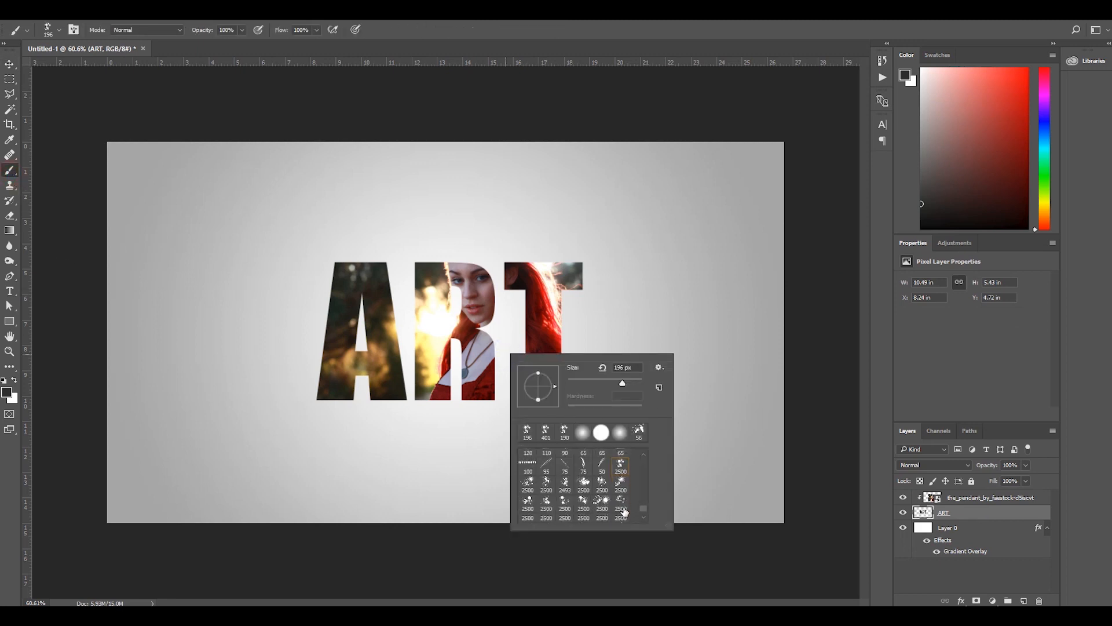
{"action": "left_click", "coordinate": [620, 475]}
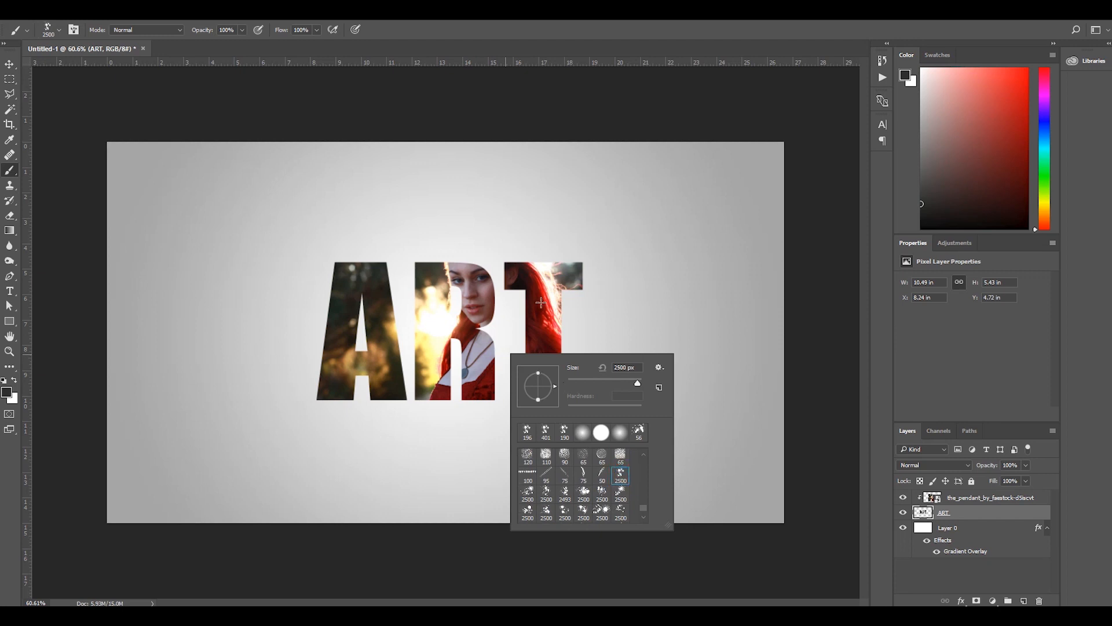
{"action": "left_click_drag", "start_coordinate": [640, 382], "coordinate": [628, 383]}
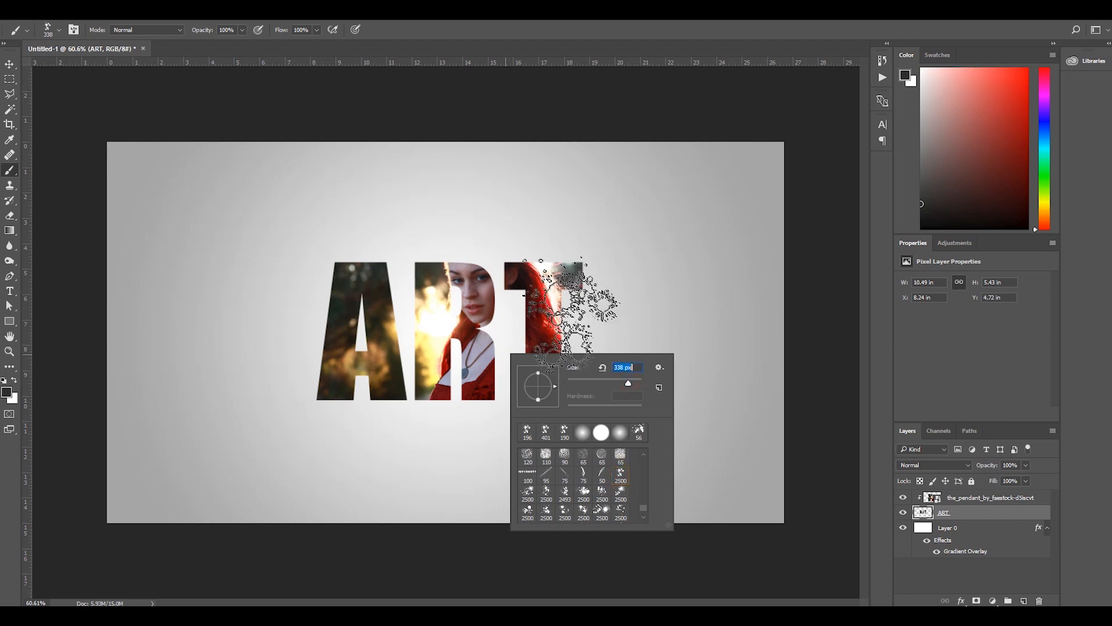
Stamp splatters on the ART layer at the upper-left corner of the A and the upper-right end of the T.
{"action": "left_click", "coordinate": [322, 284]}
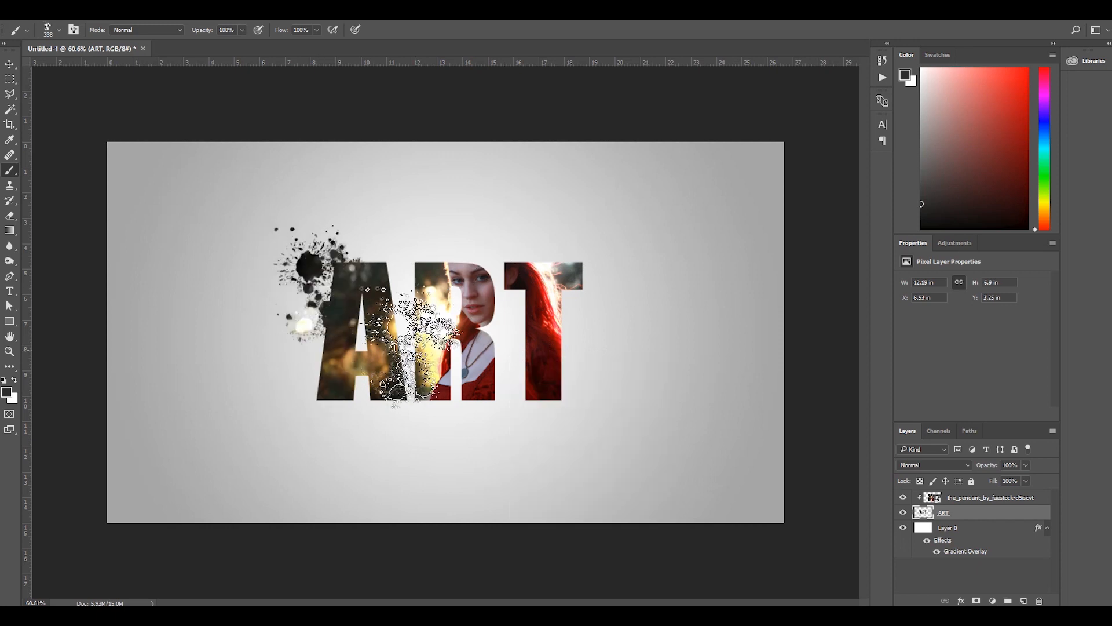
{"action": "scroll", "coordinate": [403, 350], "scroll_direction": "up", "scroll_amount": 1}
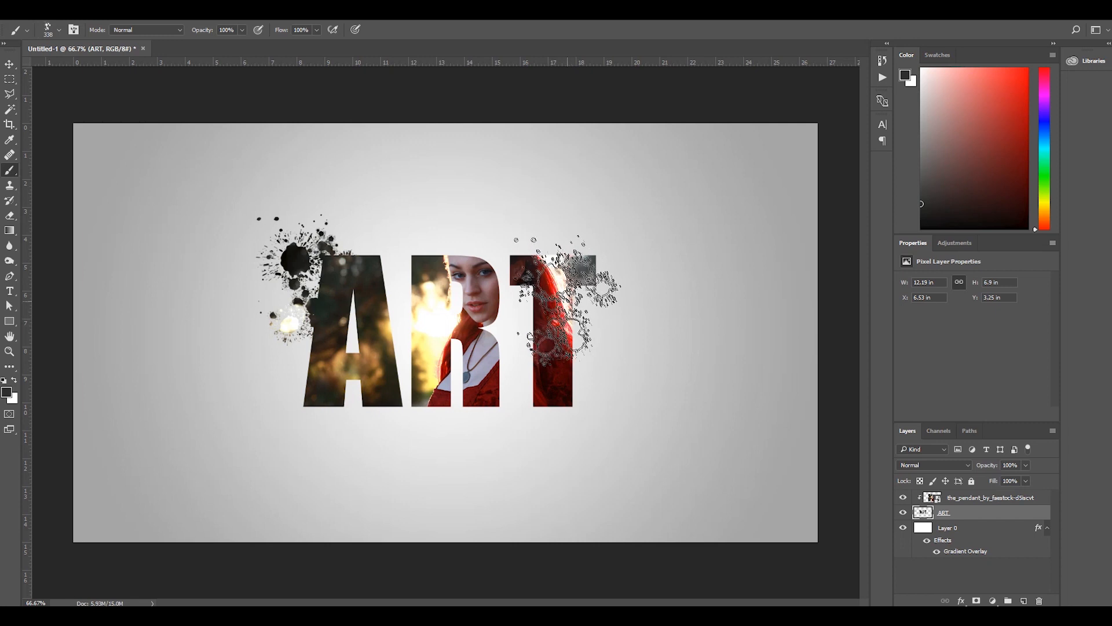
{"action": "left_click", "coordinate": [588, 278]}
{"action": "left_click", "coordinate": [591, 284]}
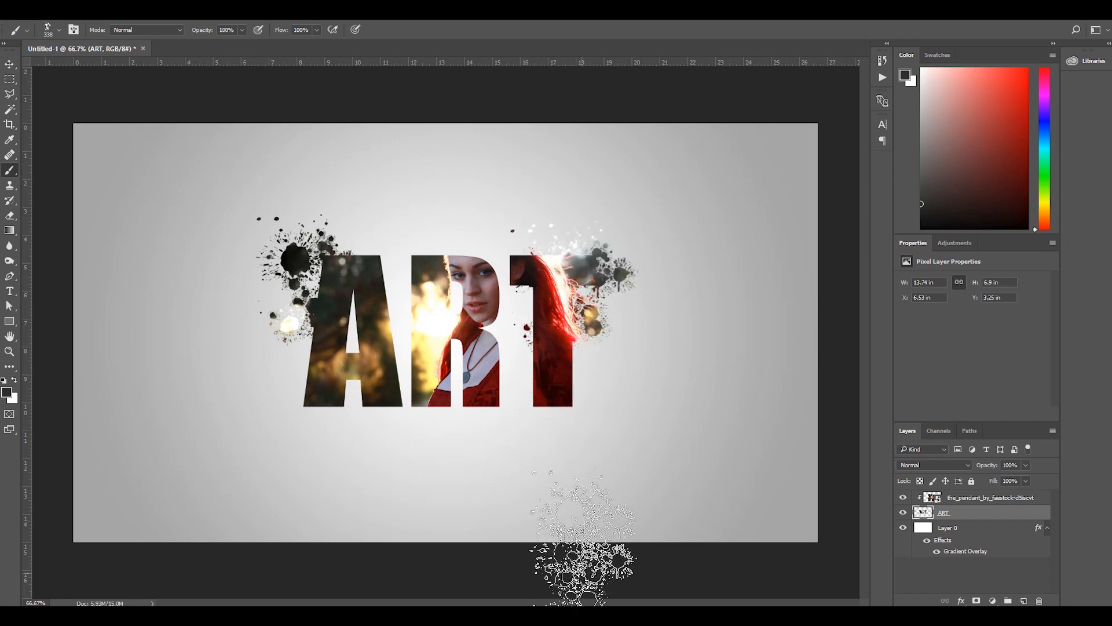
Switch to another 2500 px splatter preset, reduce it to 177 px, and stamp it beside the lower-left side of the A.
{"action": "scroll", "coordinate": [551, 359], "scroll_direction": "up", "scroll_amount": 2}
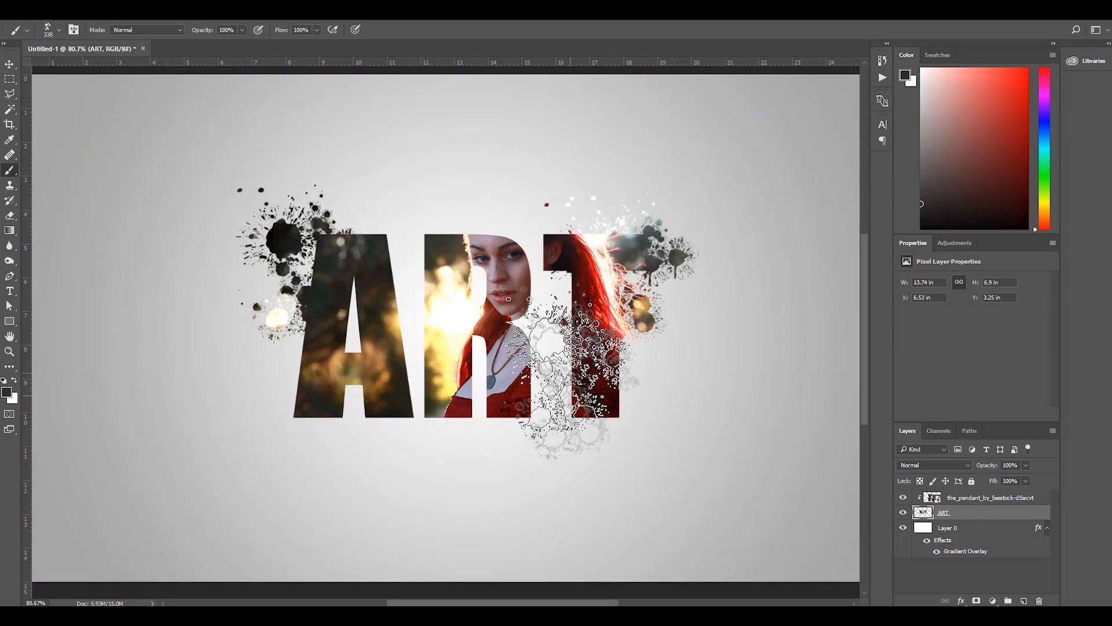
{"action": "scroll", "coordinate": [545, 361], "scroll_direction": "down", "scroll_amount": 1}
{"action": "right_click", "coordinate": [538, 362]}
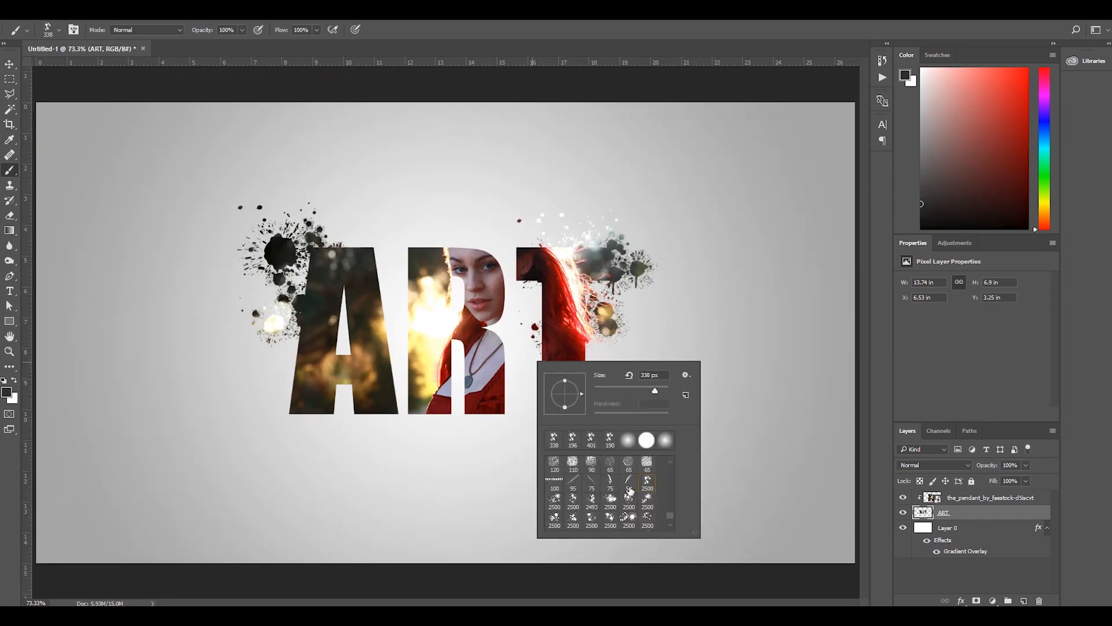
{"action": "left_click", "coordinate": [646, 503]}
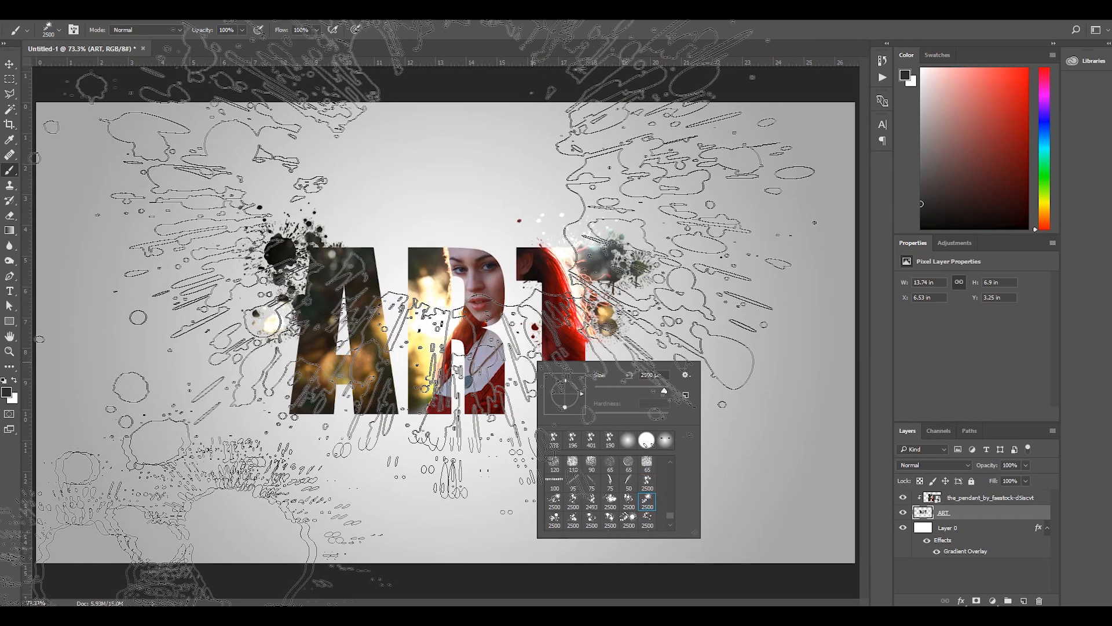
{"action": "right_click", "coordinate": [470, 355]}
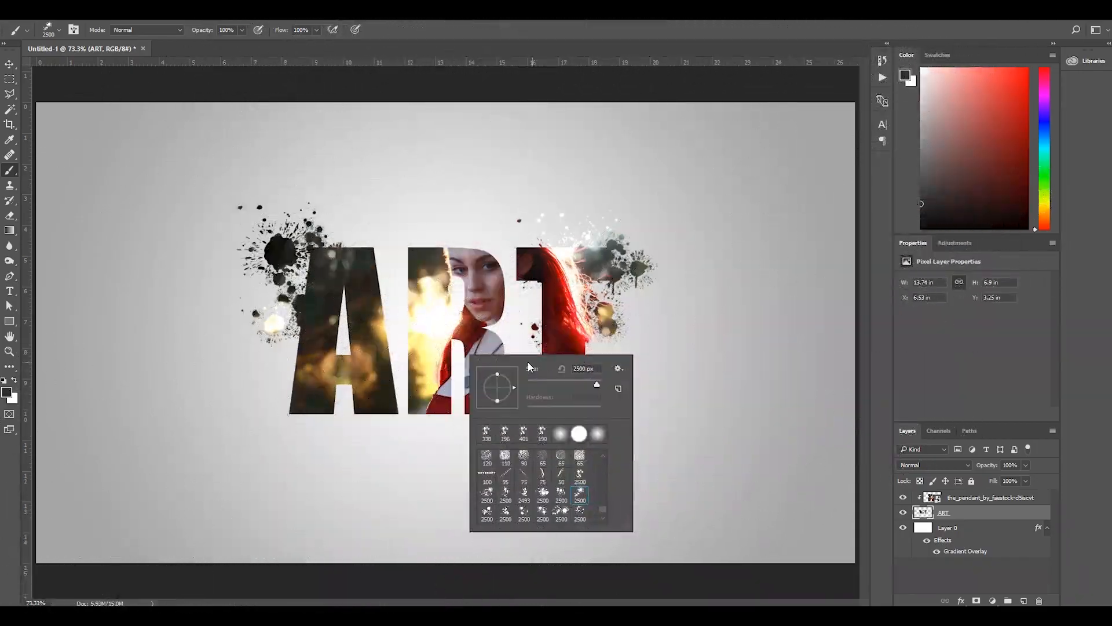
{"action": "left_click_drag", "start_coordinate": [583, 386], "coordinate": [554, 385]}
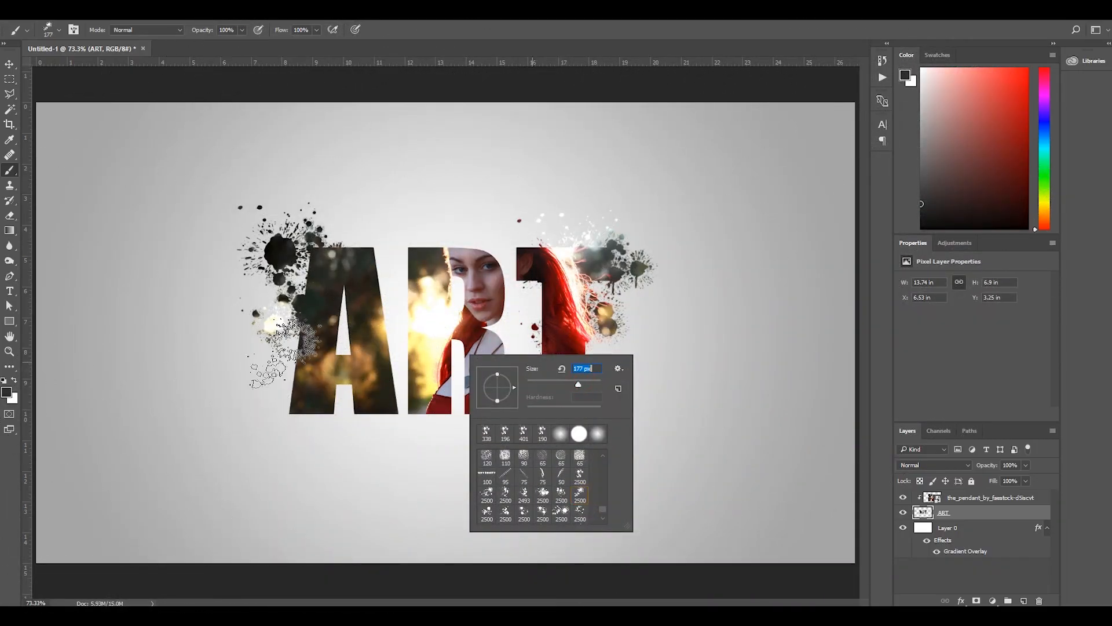
{"action": "left_click", "coordinate": [282, 360]}
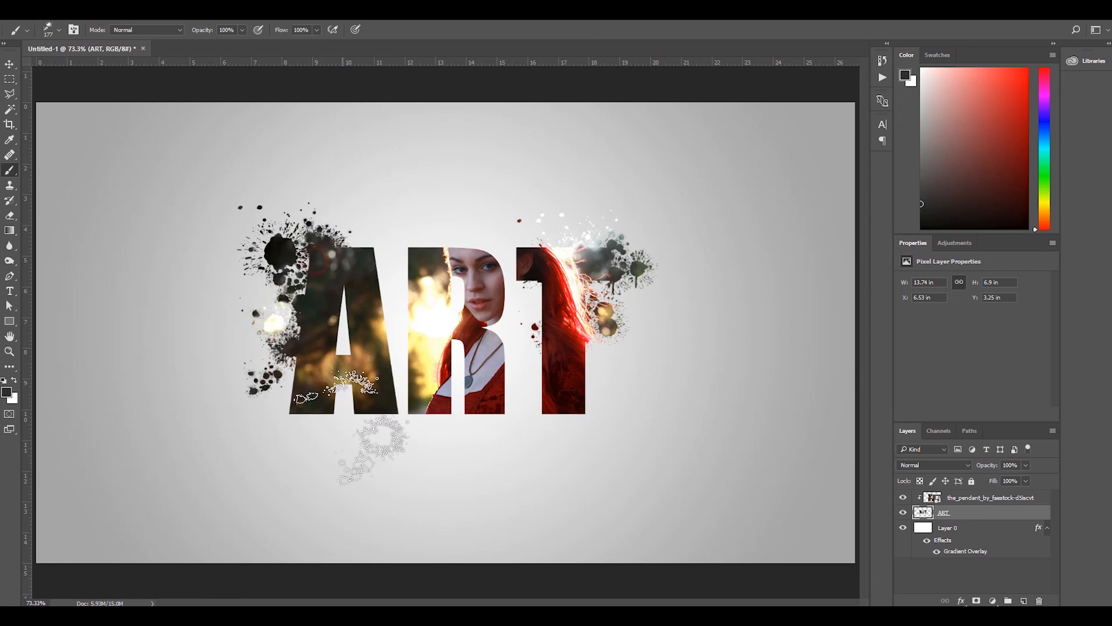
Pick a different splatter preset, size it to 171 px, and stamp it over the middle of the A's left edge.
{"action": "scroll", "coordinate": [328, 343], "scroll_direction": "up", "scroll_amount": 2}
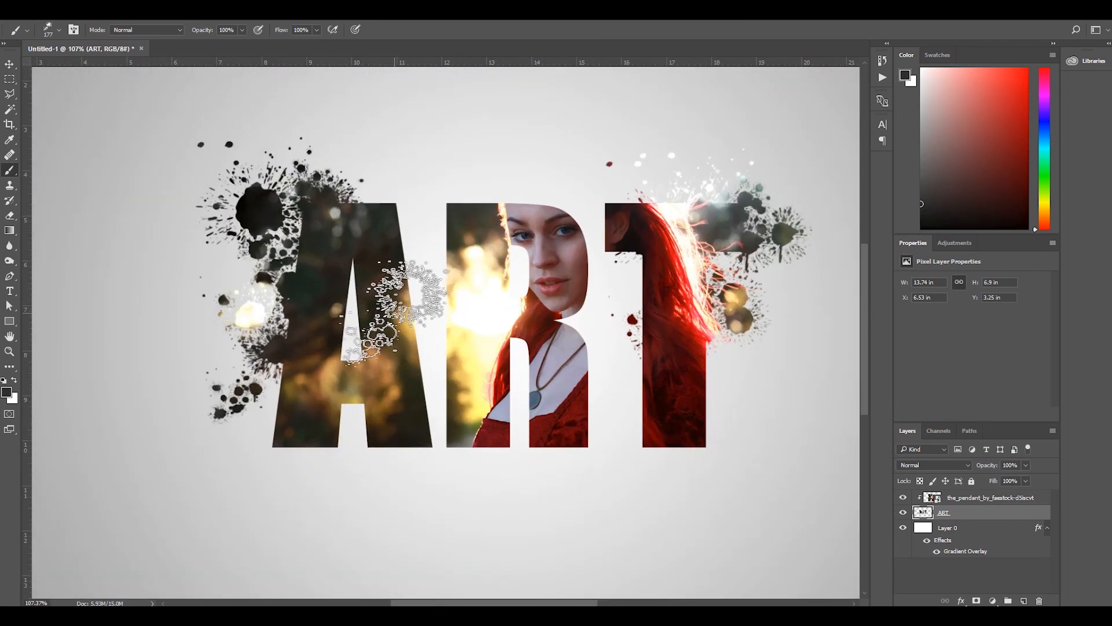
{"action": "scroll", "coordinate": [400, 313], "scroll_direction": "down", "scroll_amount": 1}
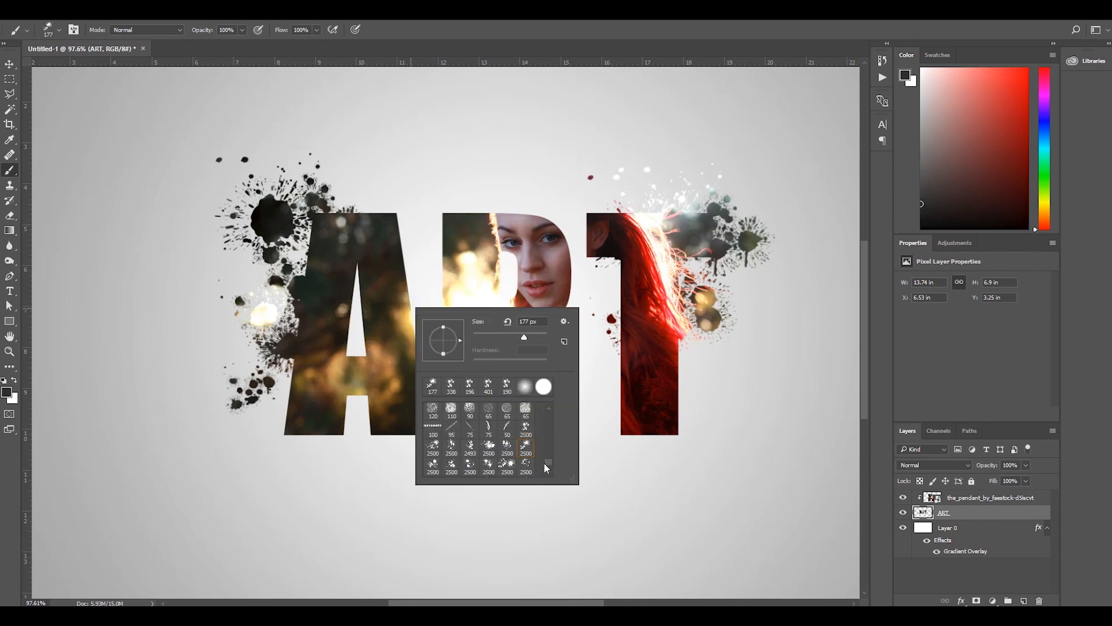
{"action": "left_click", "coordinate": [524, 468]}
{"action": "left_click_drag", "start_coordinate": [495, 341], "coordinate": [523, 337]}
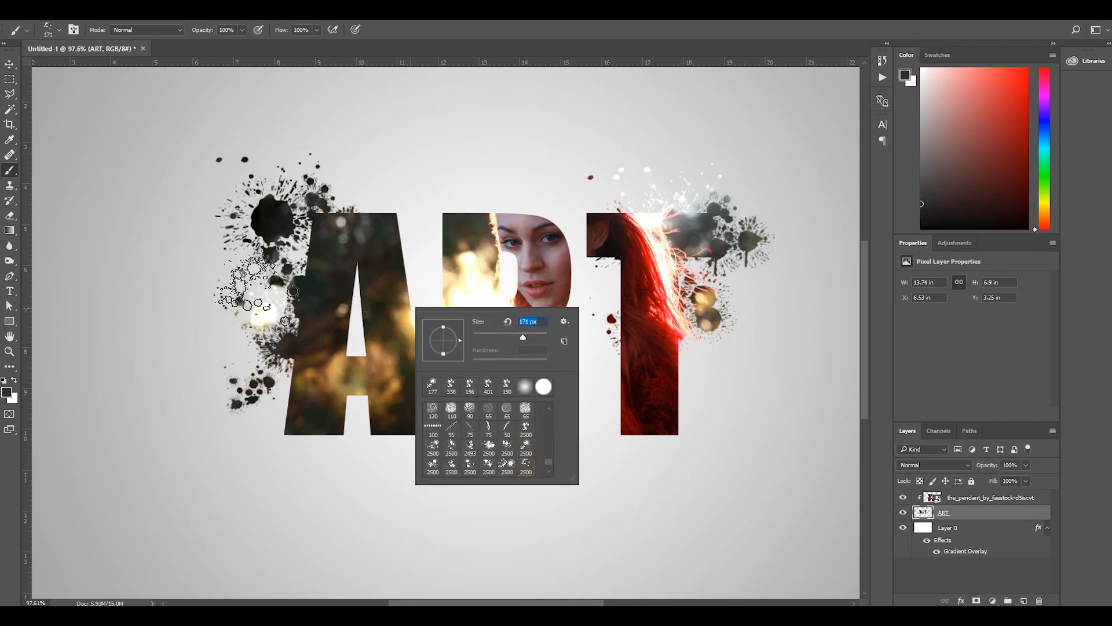
{"action": "left_click", "coordinate": [258, 296]}
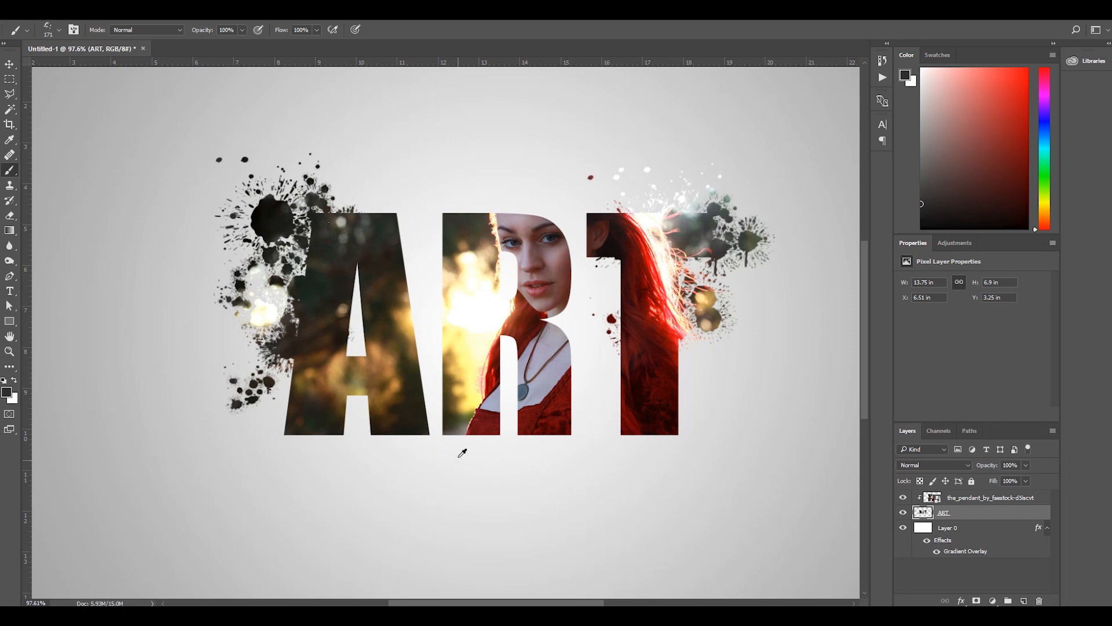
Choose another splatter preset, set its size to 291 px, and stamp it across the upper part of the T.
{"action": "scroll", "coordinate": [432, 469], "scroll_direction": "down", "scroll_amount": 3}
{"action": "scroll", "coordinate": [393, 452], "scroll_direction": "up", "scroll_amount": 1}
{"action": "right_click", "coordinate": [387, 418]}
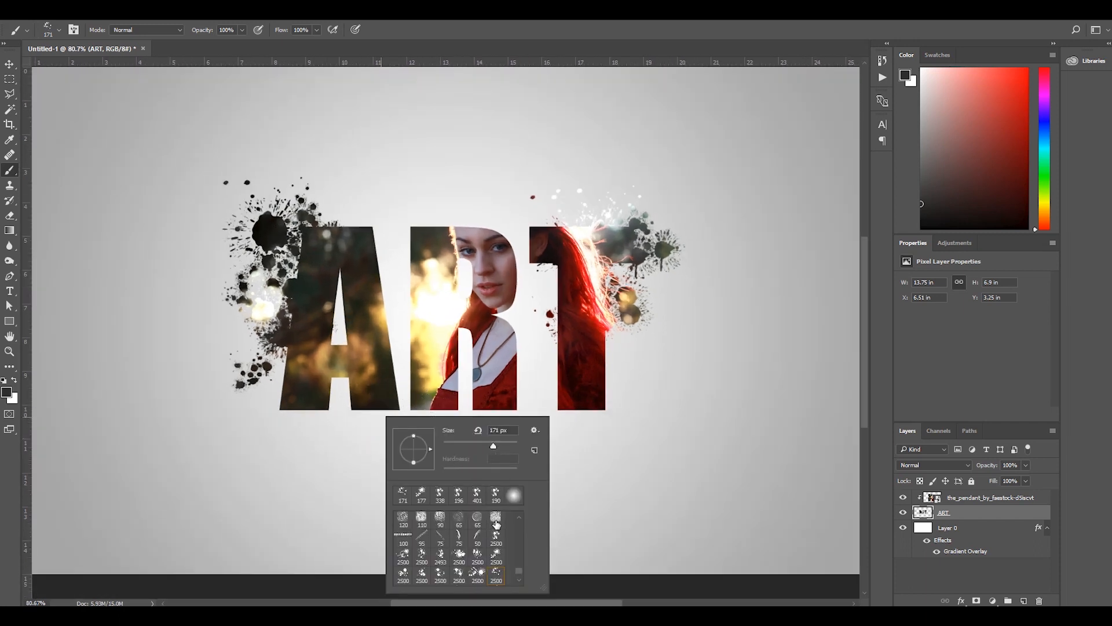
{"action": "scroll", "coordinate": [483, 582], "scroll_direction": "down", "scroll_amount": 1}
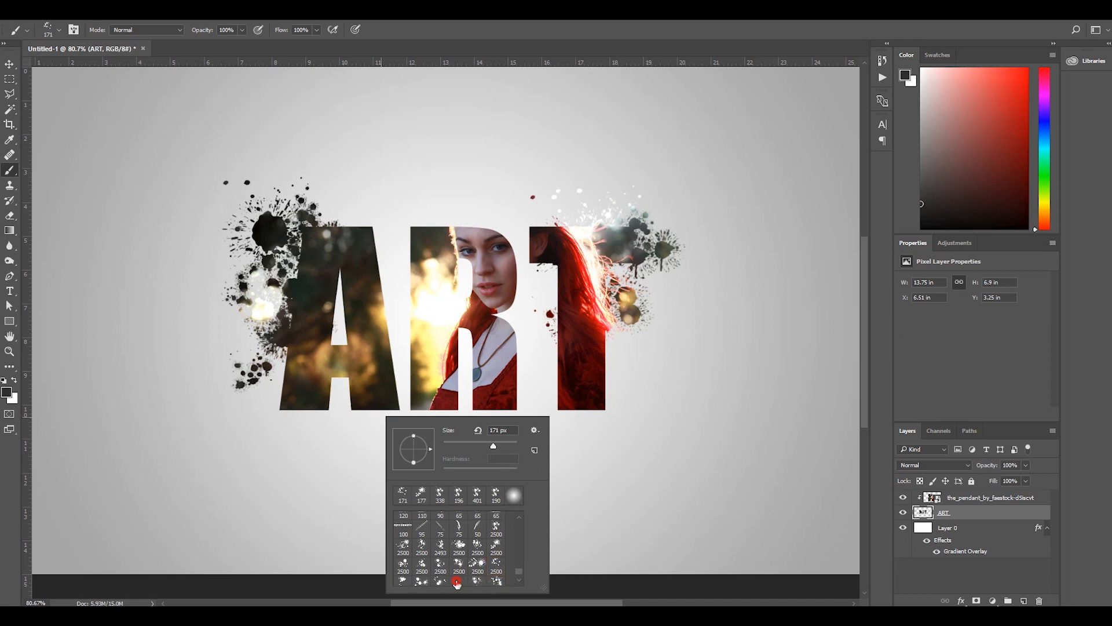
{"action": "left_click", "coordinate": [457, 582]}
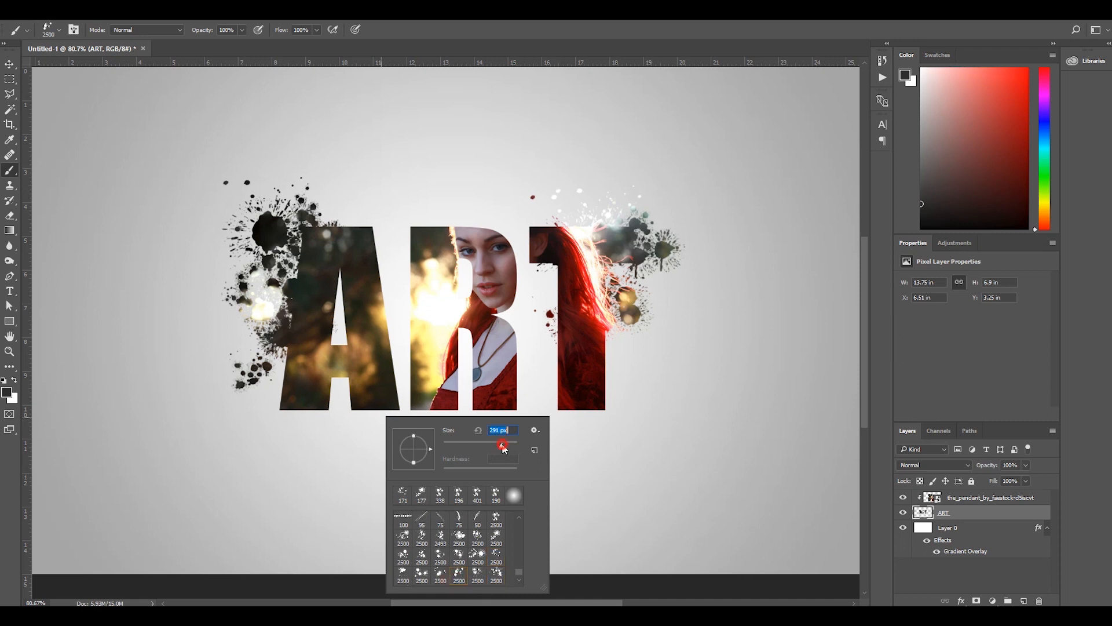
{"action": "key", "text": "Return"}
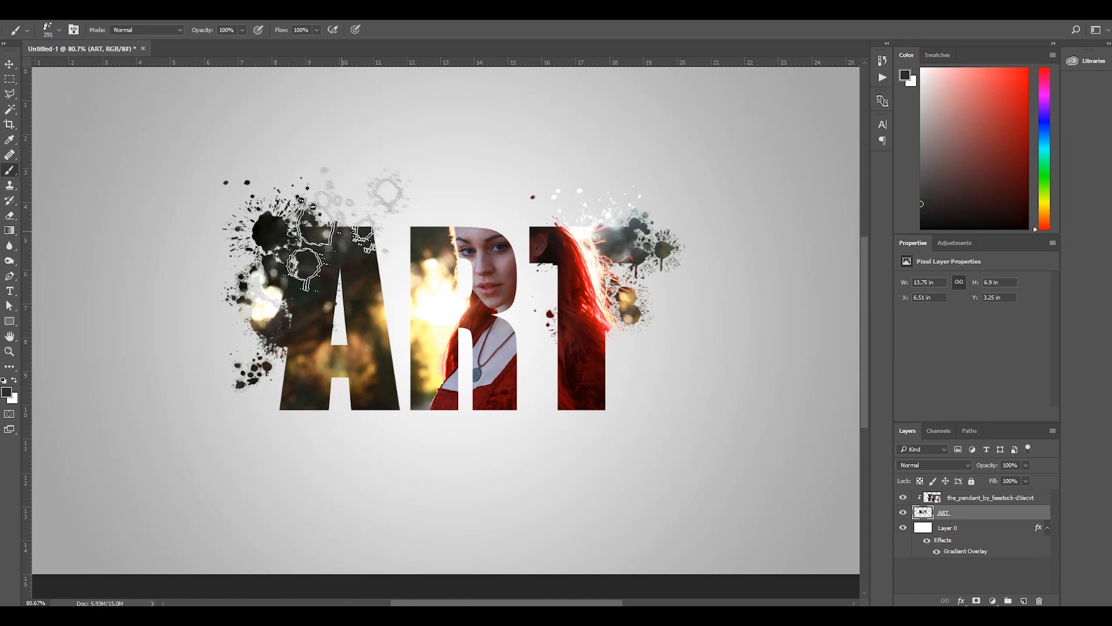
{"action": "scroll", "coordinate": [366, 346], "scroll_direction": "up", "scroll_amount": 3}
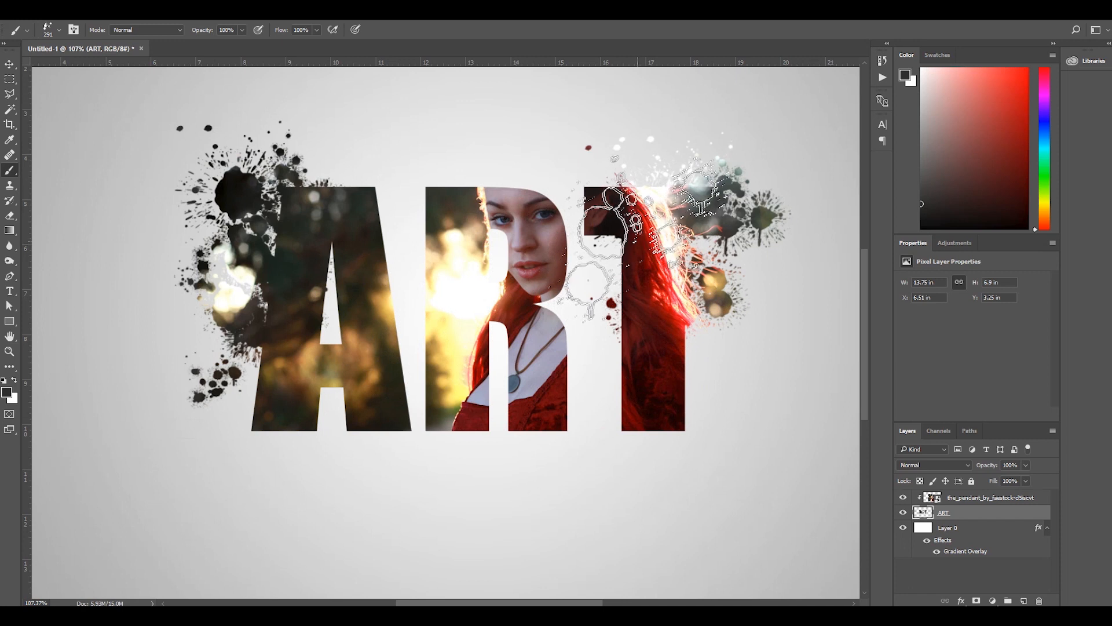
{"action": "left_click", "coordinate": [650, 226]}
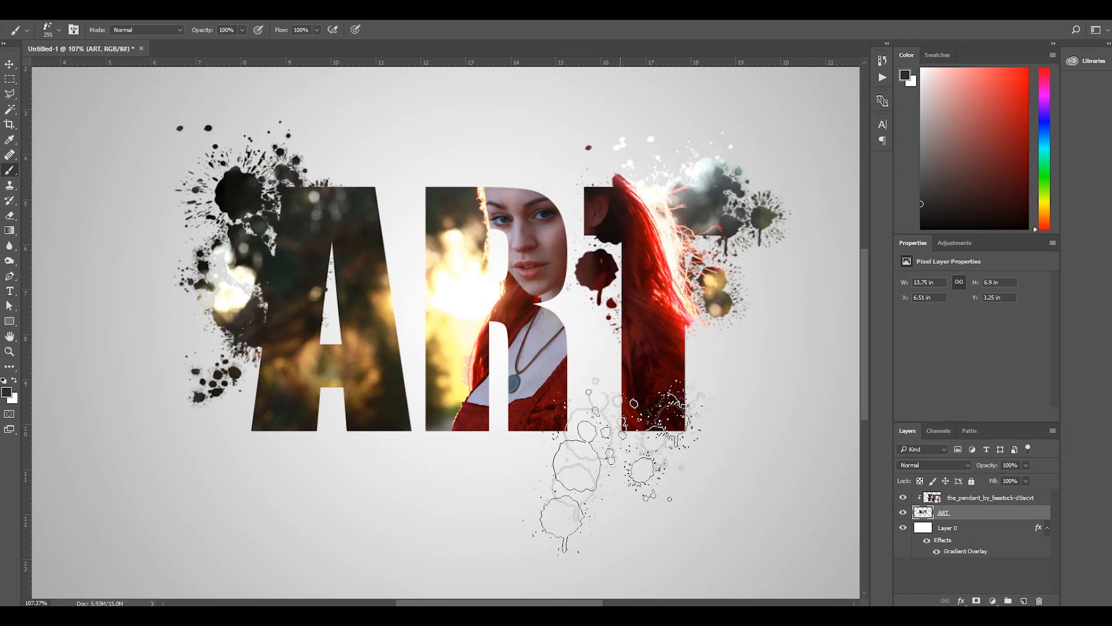
{"action": "scroll", "coordinate": [532, 412], "scroll_direction": "down", "scroll_amount": 3}
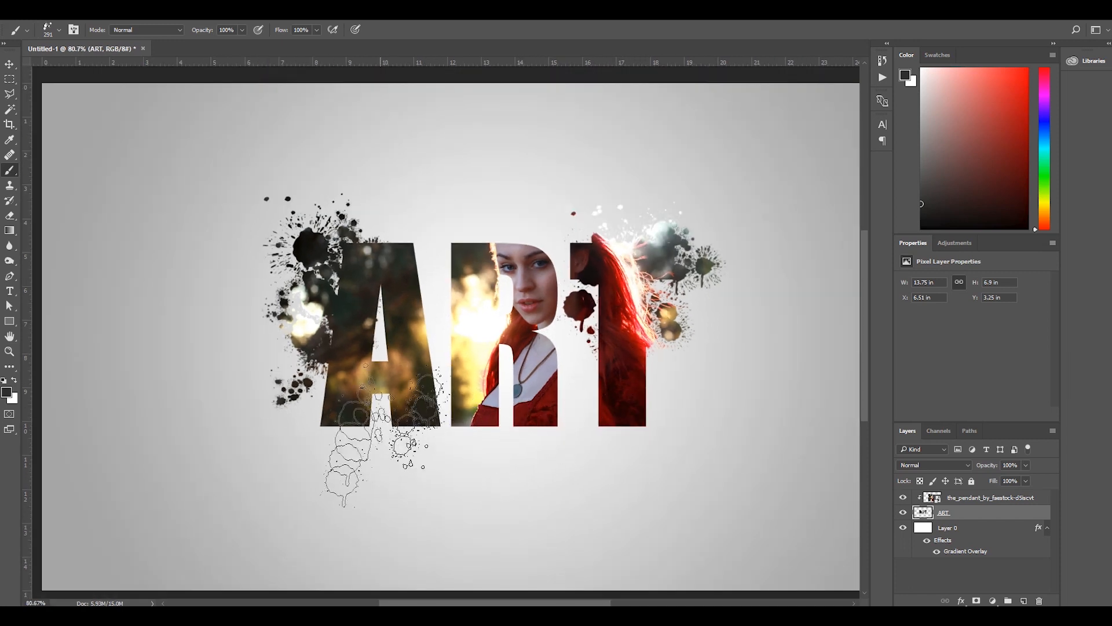
Add a 1 px inside Stroke effect to the ART layer with 13% opacity.
{"action": "left_click", "coordinate": [9, 64]}
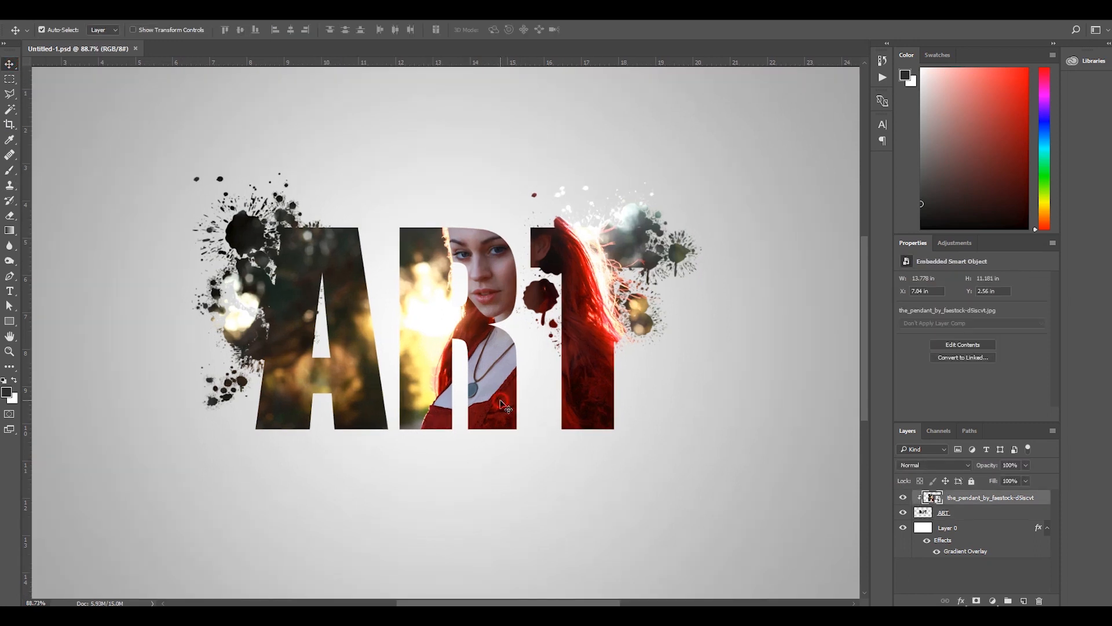
{"action": "left_click", "coordinate": [997, 514]}
{"action": "double_click", "coordinate": [1018, 514]}
{"action": "left_click_drag", "start_coordinate": [626, 218], "coordinate": [727, 212]}
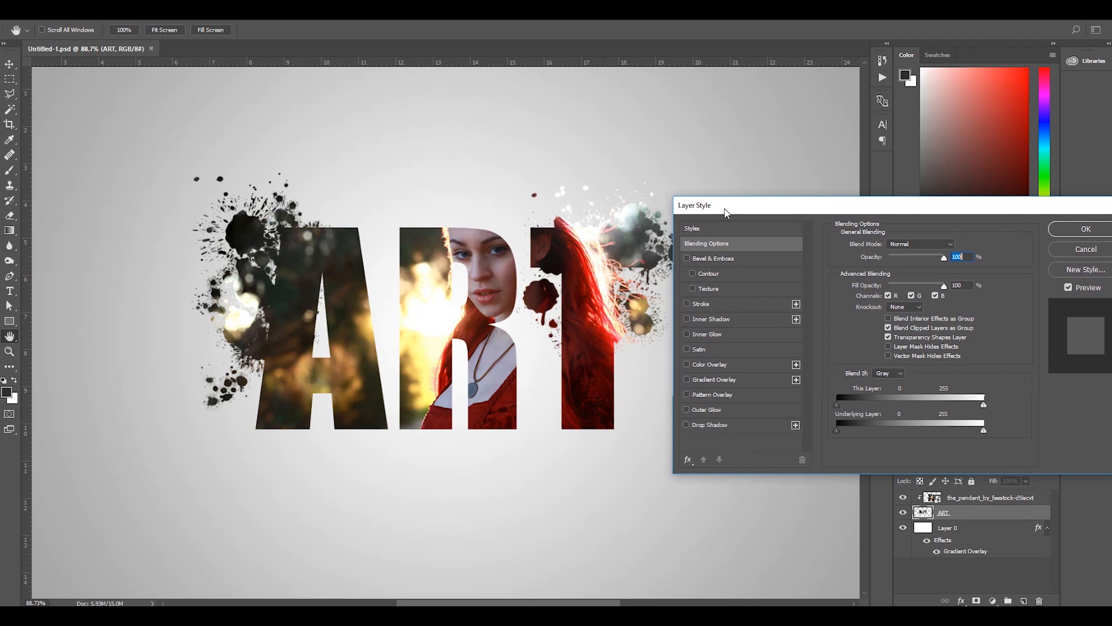
{"action": "left_click", "coordinate": [705, 305]}
{"action": "left_click_drag", "start_coordinate": [879, 245], "coordinate": [876, 245]}
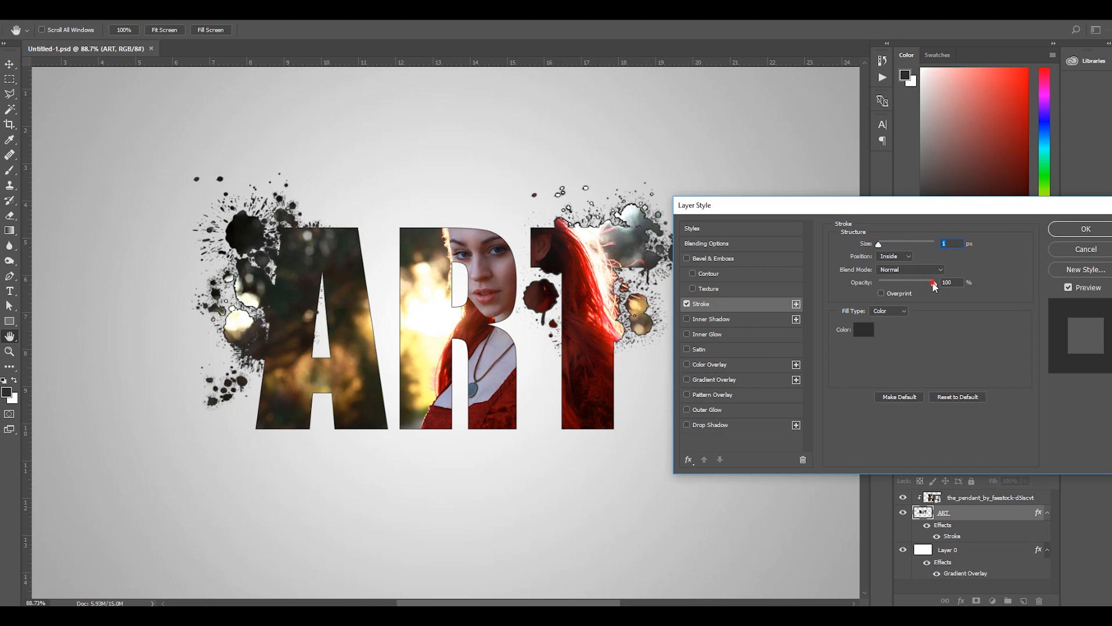
{"action": "mouse_move", "coordinate": [928, 286]}
{"action": "left_mouse_down"}
{"action": "mouse_move", "coordinate": [872, 286]}
{"action": "mouse_move", "coordinate": [891, 288]}
{"action": "left_mouse_up"}
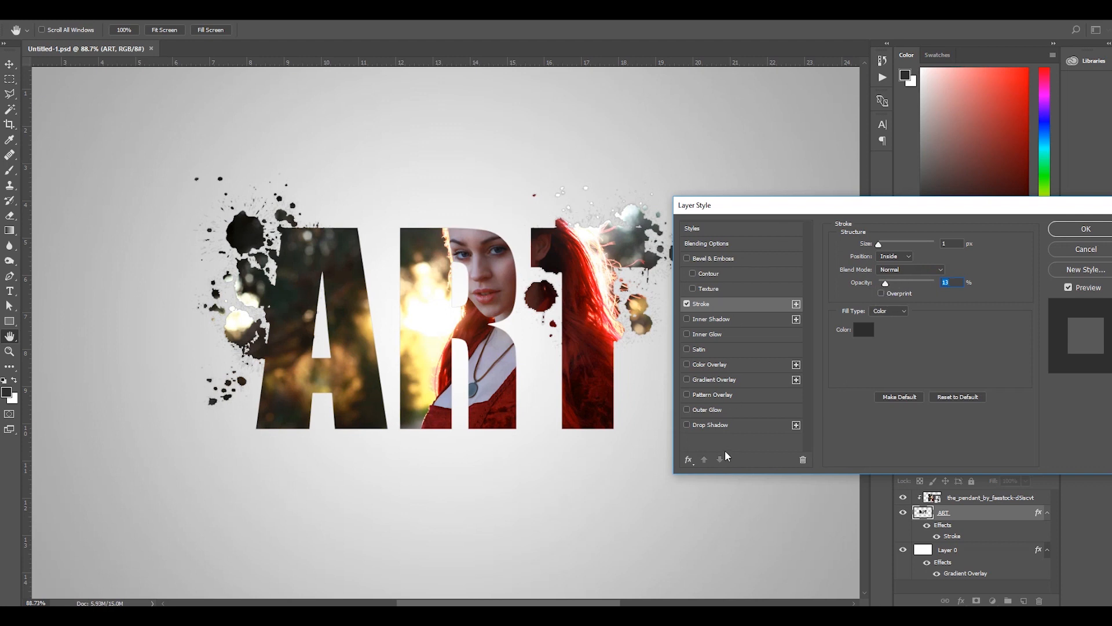
Add a Drop Shadow to the ART layer with 100% opacity, 2 px distance and 0 px size.
{"action": "left_click", "coordinate": [716, 425]}
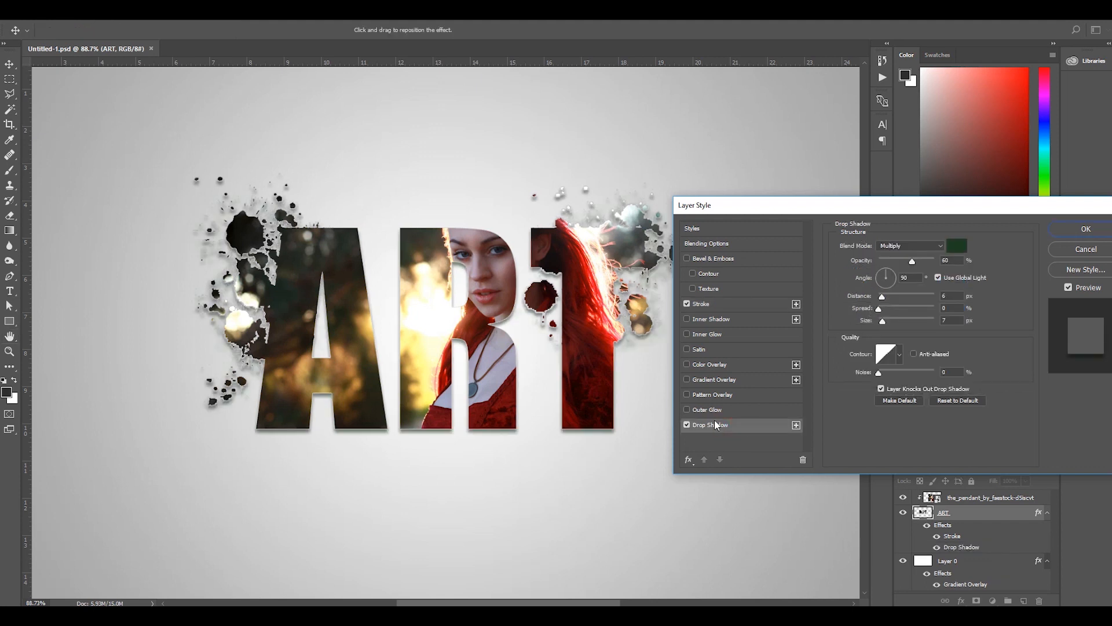
{"action": "left_click", "coordinate": [893, 262]}
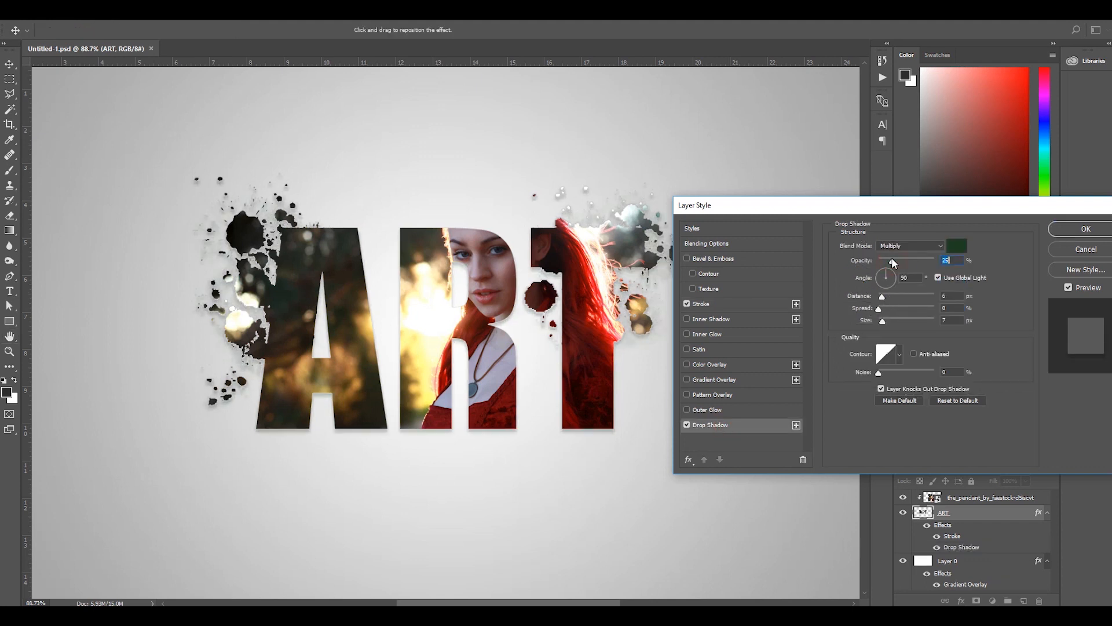
{"action": "key", "text": "shift+Up"}
{"action": "key", "text": "shift+Up"}
{"action": "key", "text": "shift+Up"}
{"action": "key", "text": "shift+Up"}
{"action": "key", "text": "shift+Up"}
{"action": "key", "text": "shift+Up"}
{"action": "key", "text": "shift+Up"}
{"action": "key", "text": "shift+Up"}
{"action": "left_click", "coordinate": [881, 298]}
{"action": "left_click_drag", "start_coordinate": [881, 297], "coordinate": [871, 321]}
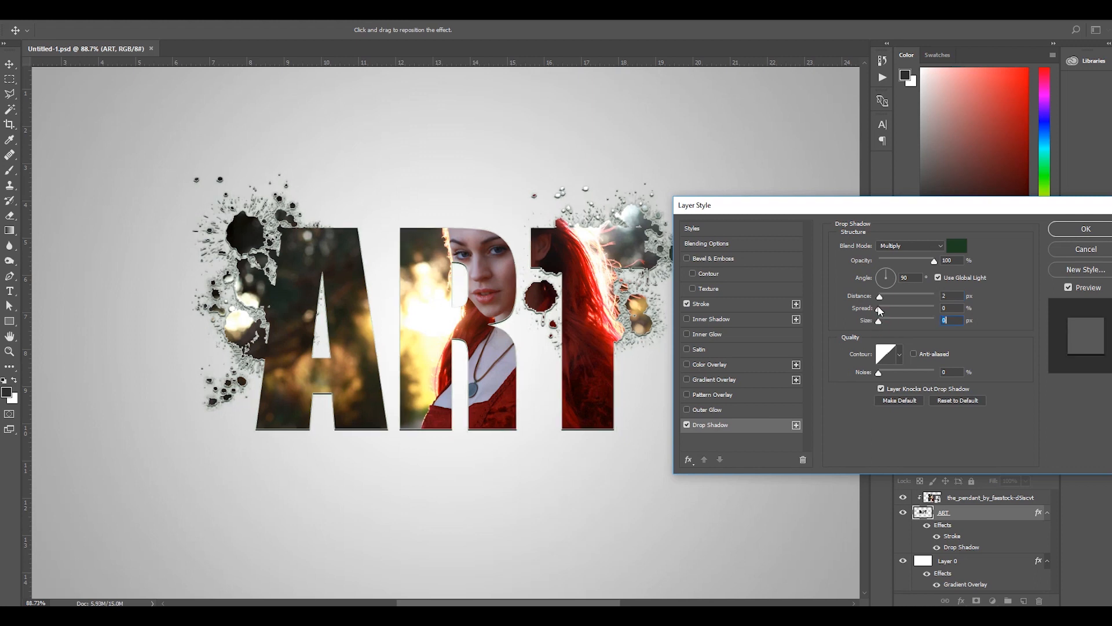
Lower the ART layer's stroke opacity to 9% and change the stroke position to Outside.
{"action": "left_click_drag", "start_coordinate": [769, 204], "coordinate": [748, 241]}
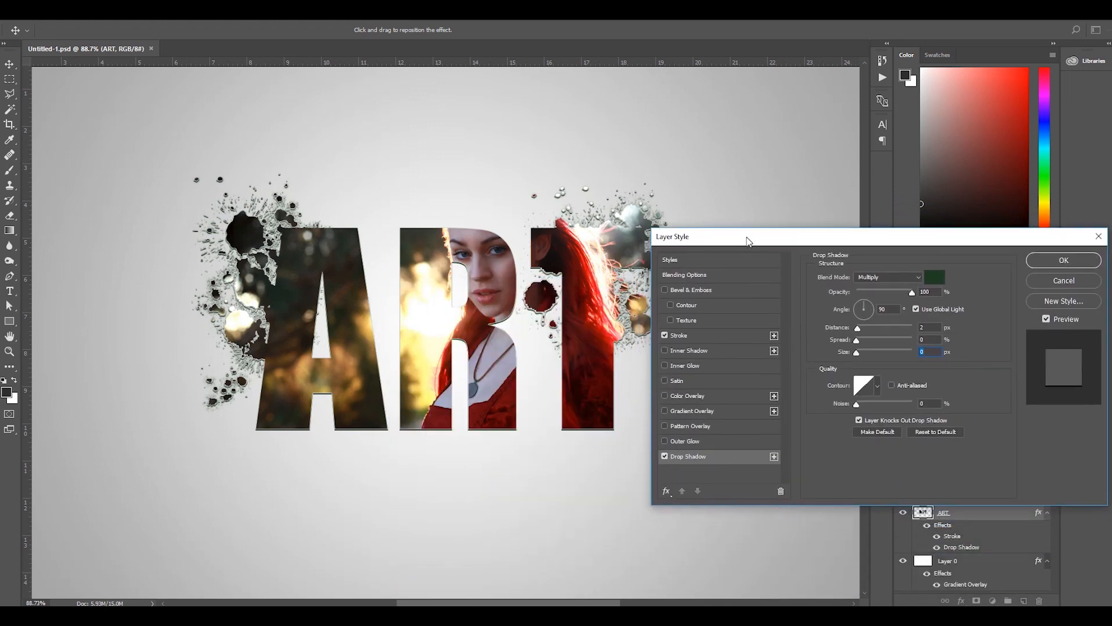
{"action": "left_click", "coordinate": [697, 337]}
{"action": "mouse_move", "coordinate": [865, 316]}
{"action": "left_mouse_down"}
{"action": "mouse_move", "coordinate": [858, 277]}
{"action": "mouse_move", "coordinate": [871, 281]}
{"action": "mouse_move", "coordinate": [850, 278]}
{"action": "left_mouse_up"}
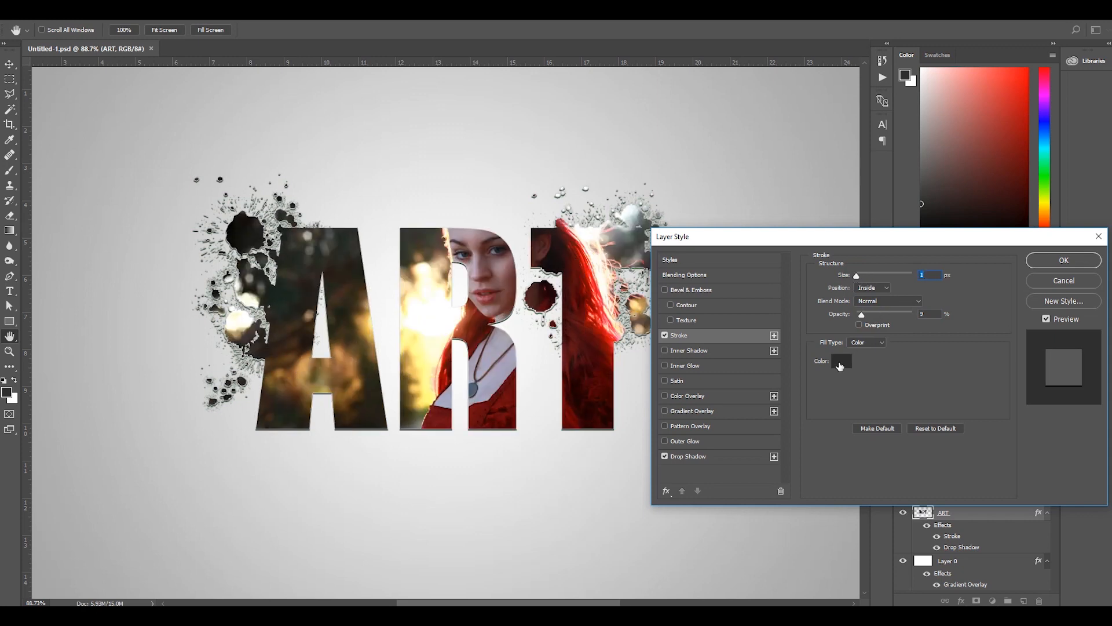
{"action": "left_click", "coordinate": [887, 289]}
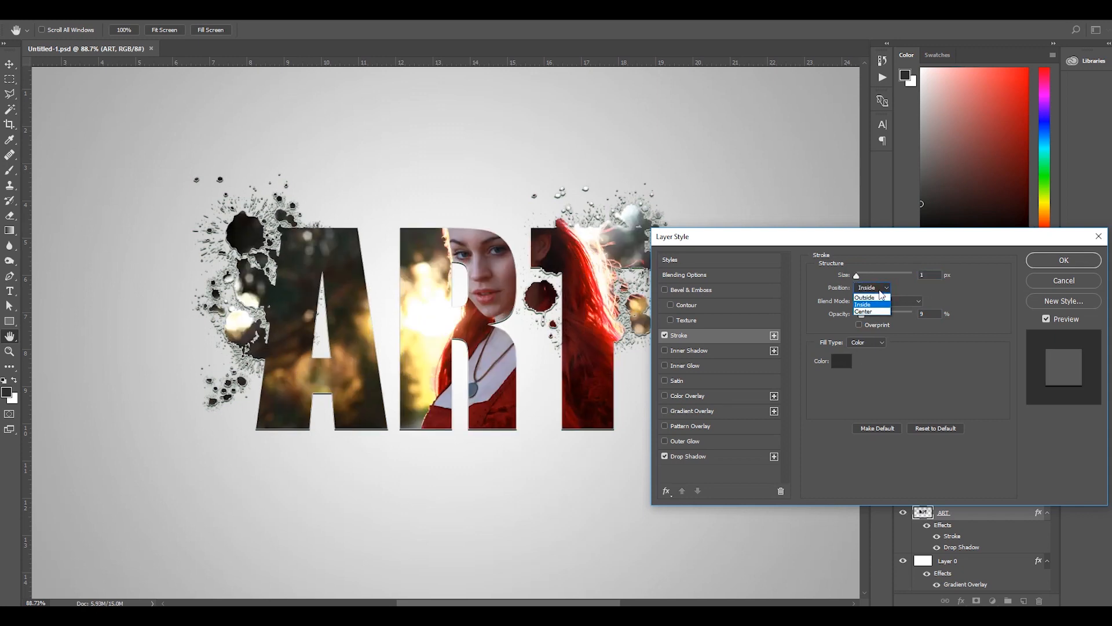
{"action": "left_click", "coordinate": [877, 299]}
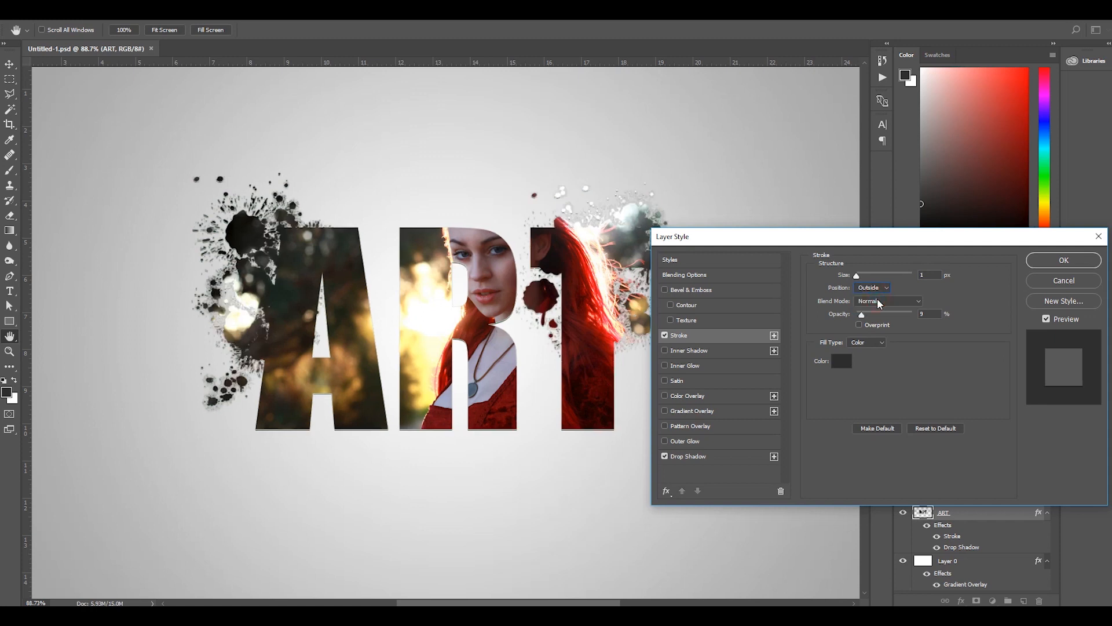
{"action": "left_click_drag", "start_coordinate": [845, 245], "coordinate": [923, 248]}
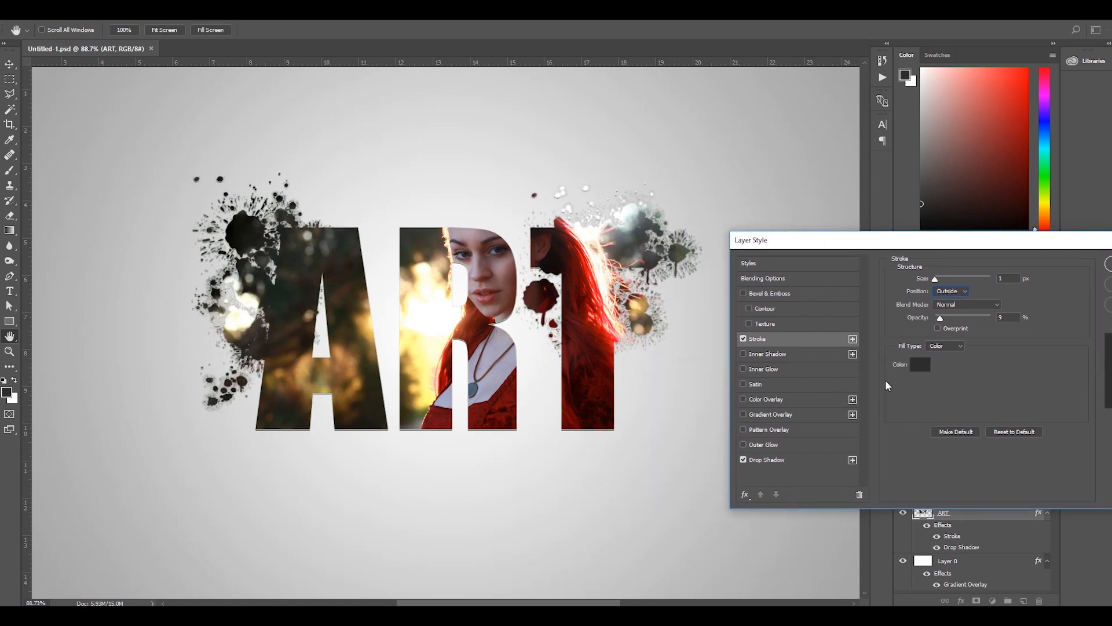
Set the drop shadow angle to 101° and apply the layer style to the ART layer.
{"action": "left_click", "coordinate": [786, 459]}
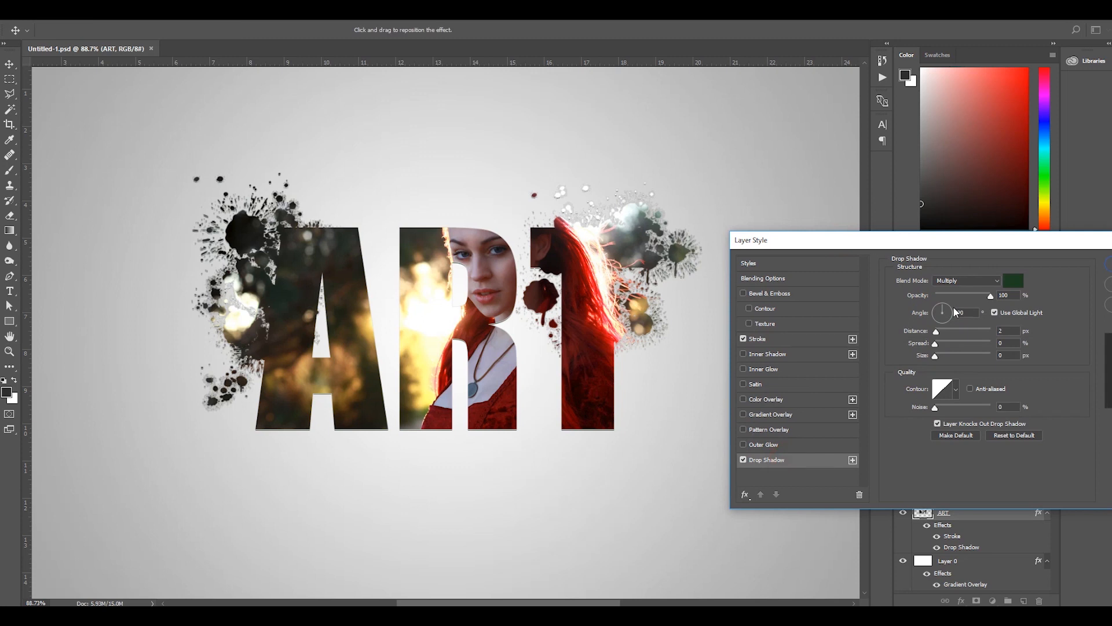
{"action": "left_click_drag", "start_coordinate": [941, 317], "coordinate": [945, 315]}
{"action": "left_click_drag", "start_coordinate": [927, 239], "coordinate": [840, 237]}
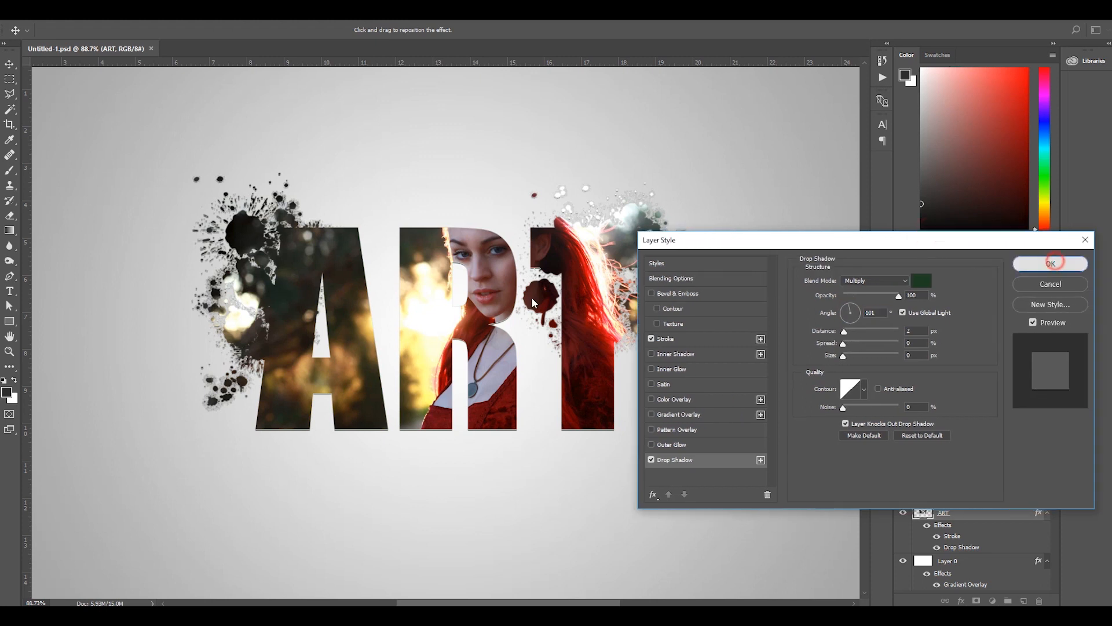
{"action": "left_click", "coordinate": [1055, 261]}
{"action": "scroll", "coordinate": [474, 306], "scroll_direction": "up", "scroll_amount": 3}
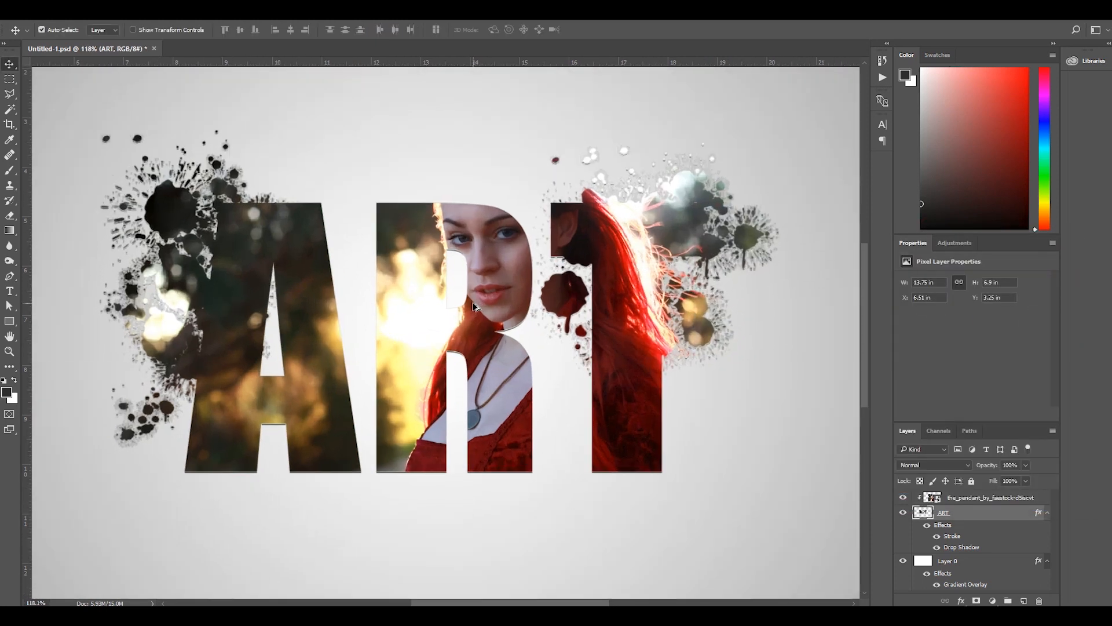